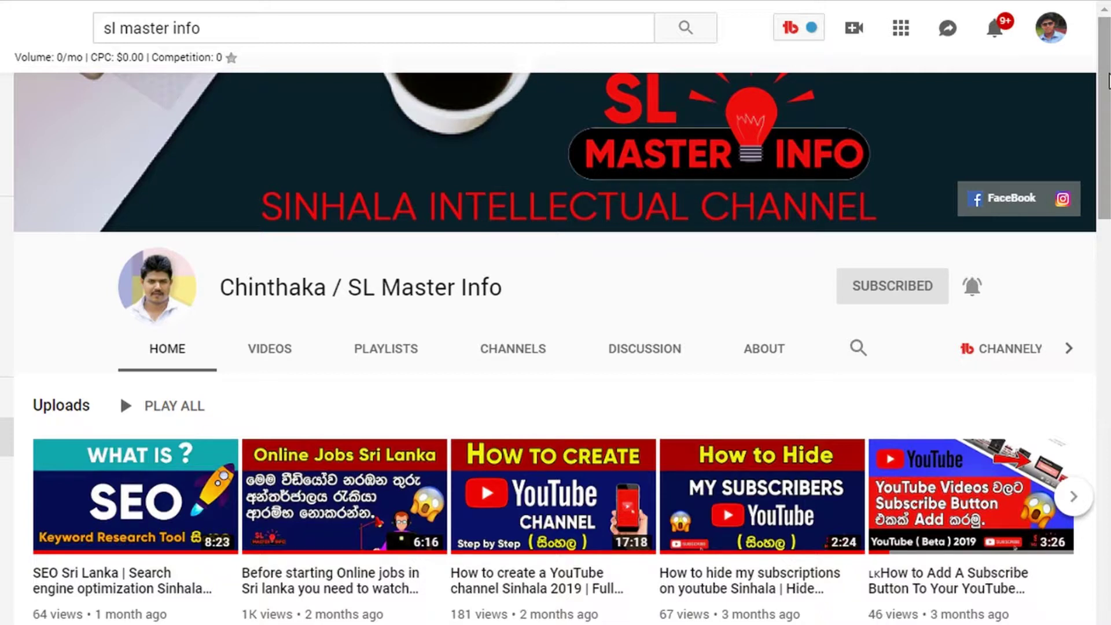
# Scroll through the page to browse its content.
pyautogui.moveTo(1108, 81); pyautogui.dragTo(1109, 113)
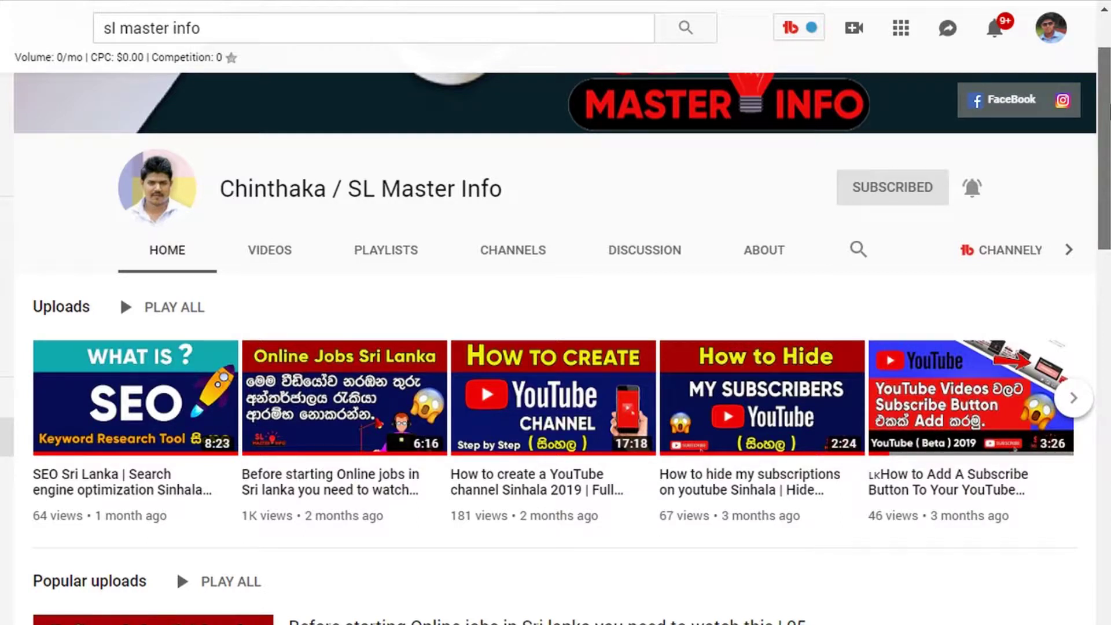
pyautogui.moveTo(1105, 113); pyautogui.dragTo(1105, 91)
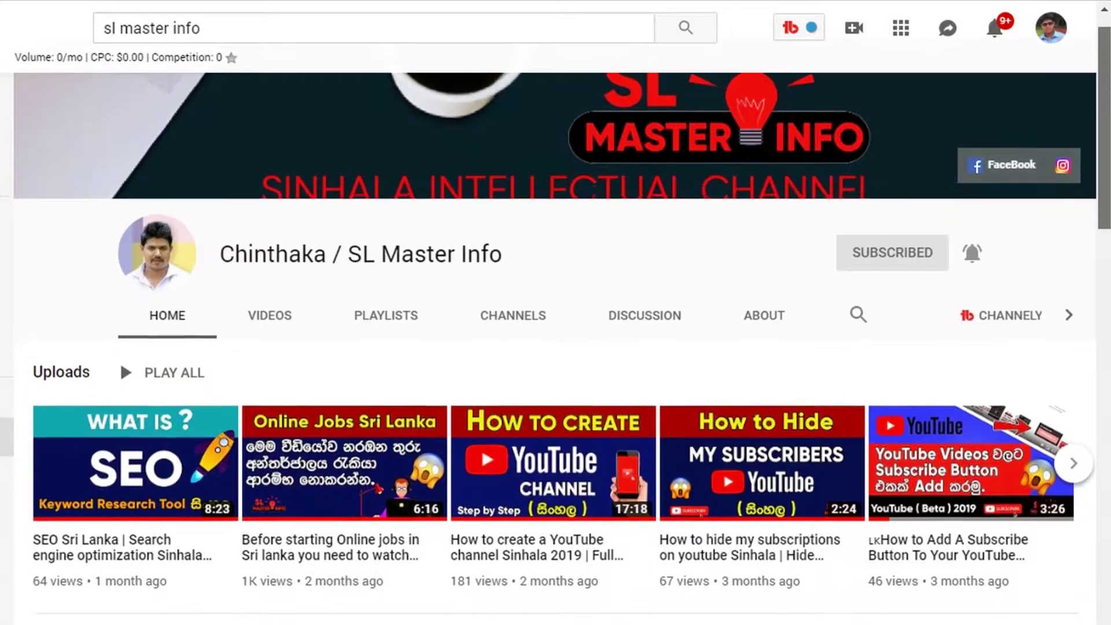
pyautogui.scroll(-2, 556, 347)
pyautogui.scroll(-1, 556, 347)
pyautogui.scroll(-1, 556, 348)
pyautogui.scroll(-1, 555, 347)
pyautogui.scroll(-1, 556, 348)
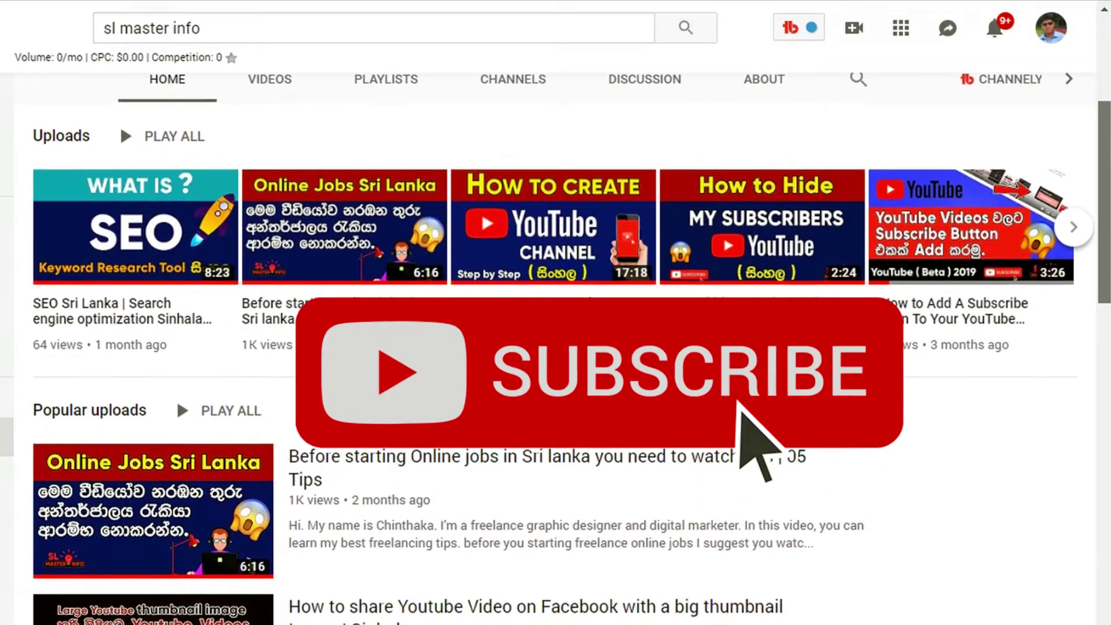
pyautogui.scroll(-2, 556, 348)
pyautogui.scroll(-3, 555, 347)
pyautogui.scroll(-4, 556, 347)
pyautogui.scroll(4, 556, 347)
pyautogui.scroll(7, 556, 347)
pyautogui.scroll(-1, 555, 347)
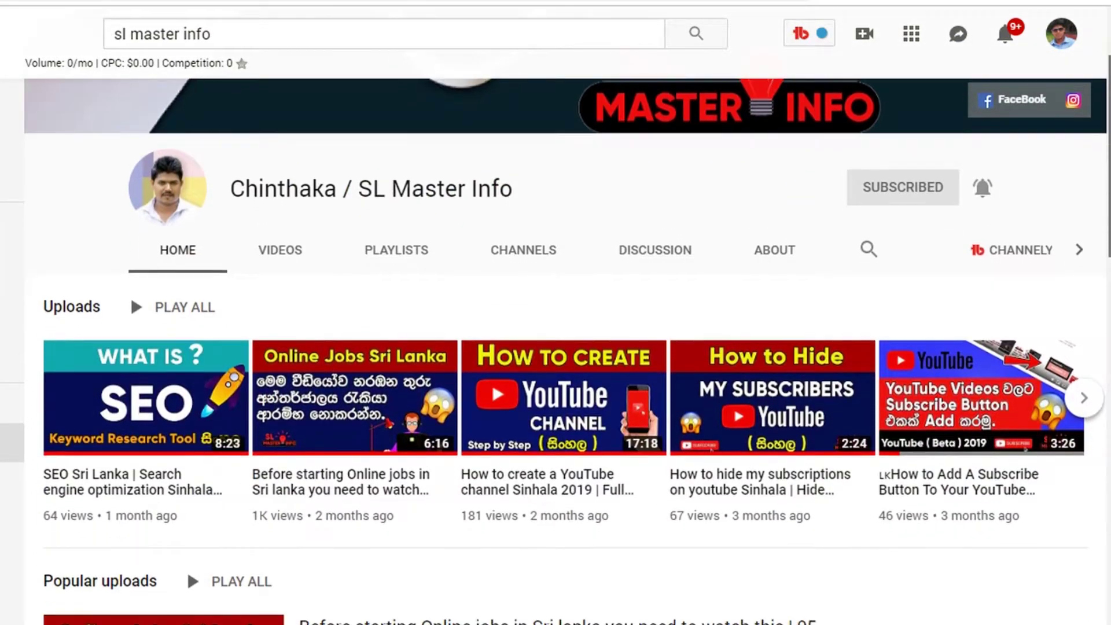
pyautogui.scroll(-1, 555, 347)
pyautogui.scroll(-2, 556, 347)
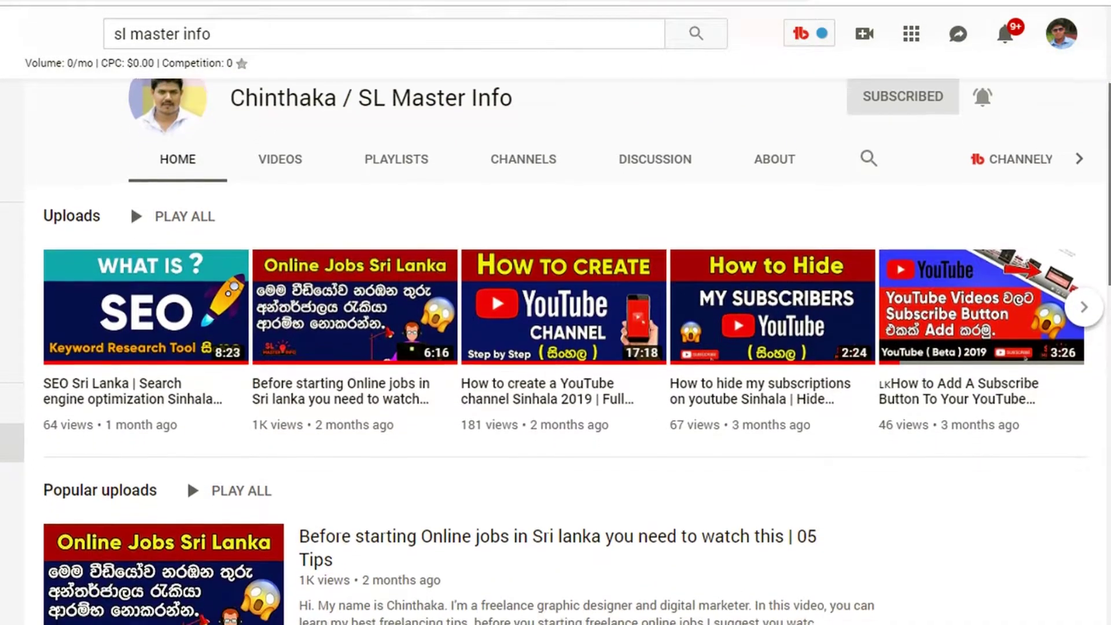
pyautogui.scroll(-1, 556, 348)
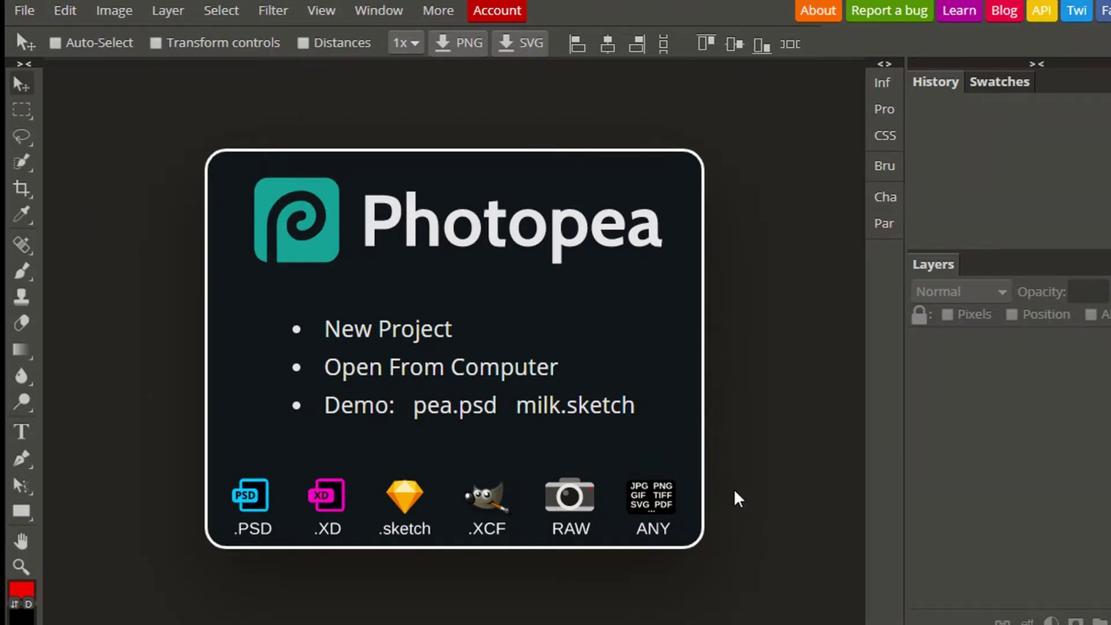
# Preview the lasso, quick selection, eyedropper and brush tool flyouts in Photopea's toolbar.
pyautogui.rightClick(22, 137)
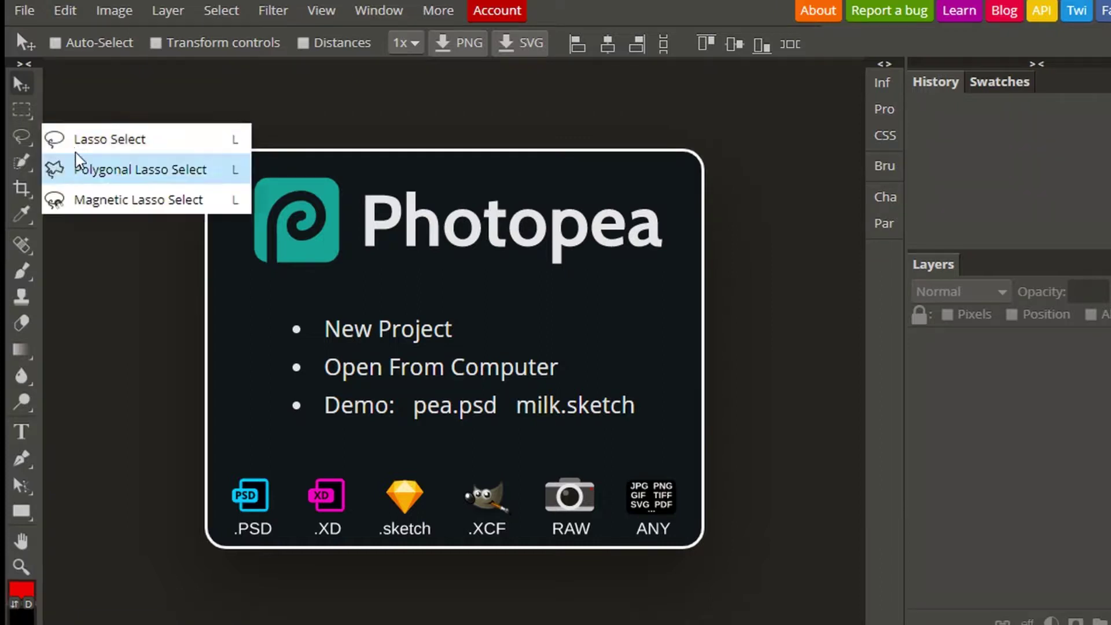
pyautogui.rightClick(22, 110)
pyautogui.rightClick(22, 137)
pyautogui.rightClick(22, 162)
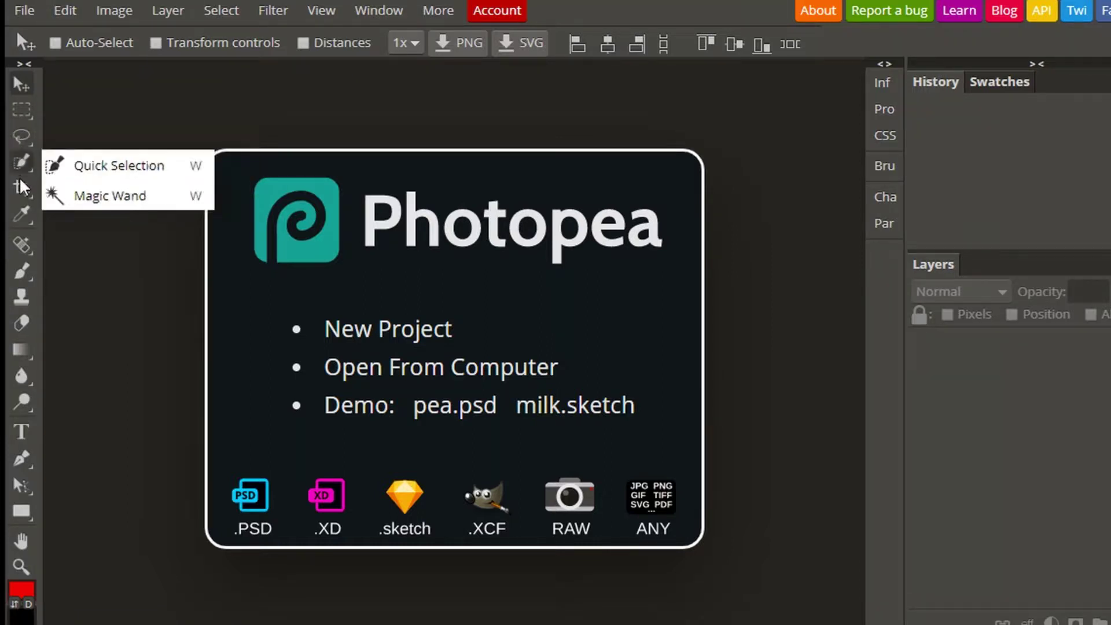
pyautogui.rightClick(22, 186)
pyautogui.rightClick(22, 216)
# Preview the remaining tool flyouts and bring up New Project with 1280×720 px, 72 DPI defaults.
pyautogui.rightClick(22, 244)
pyautogui.rightClick(22, 270)
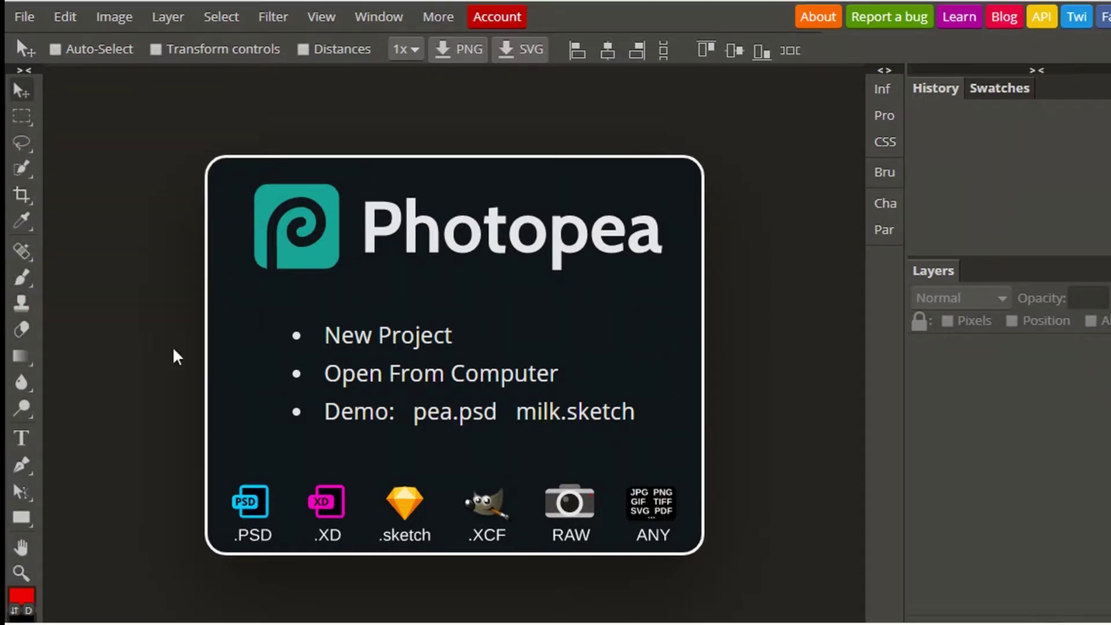
pyautogui.rightClick(24, 173)
pyautogui.rightClick(27, 114)
pyautogui.rightClick(8, 122)
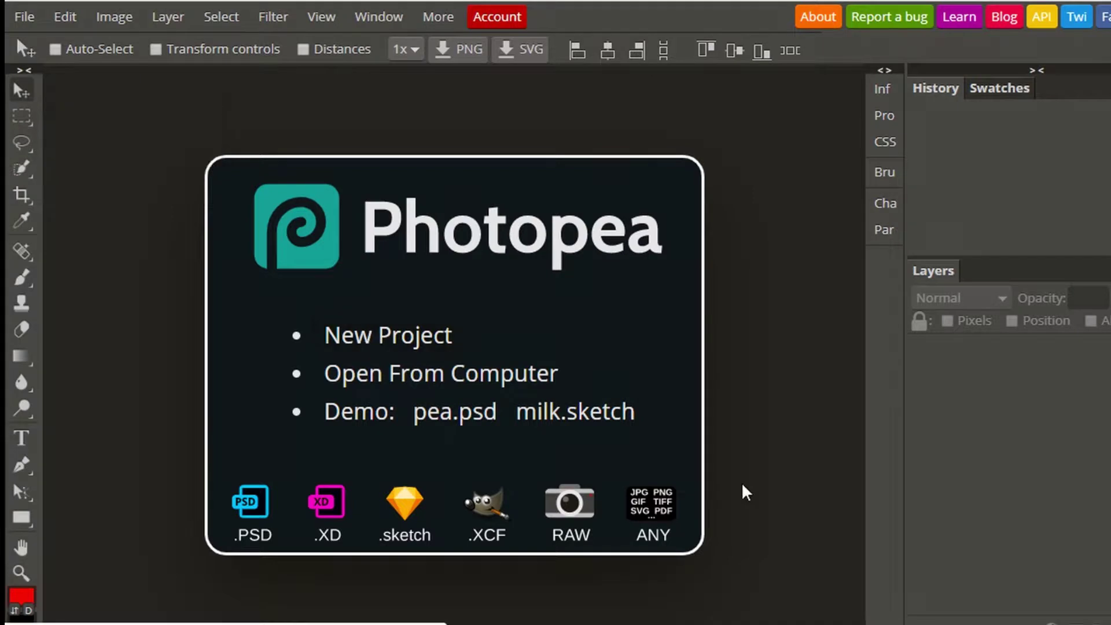
pyautogui.click(440, 337)
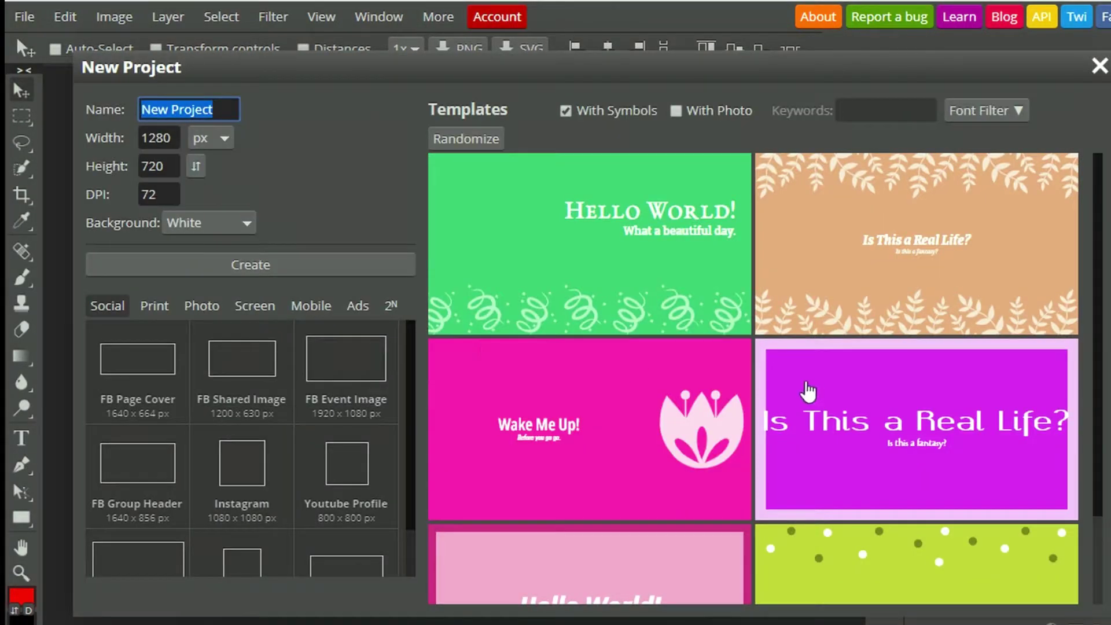
# Create a blank 1640×664 canvas from the FB Page Cover preset.
pyautogui.click(145, 377)
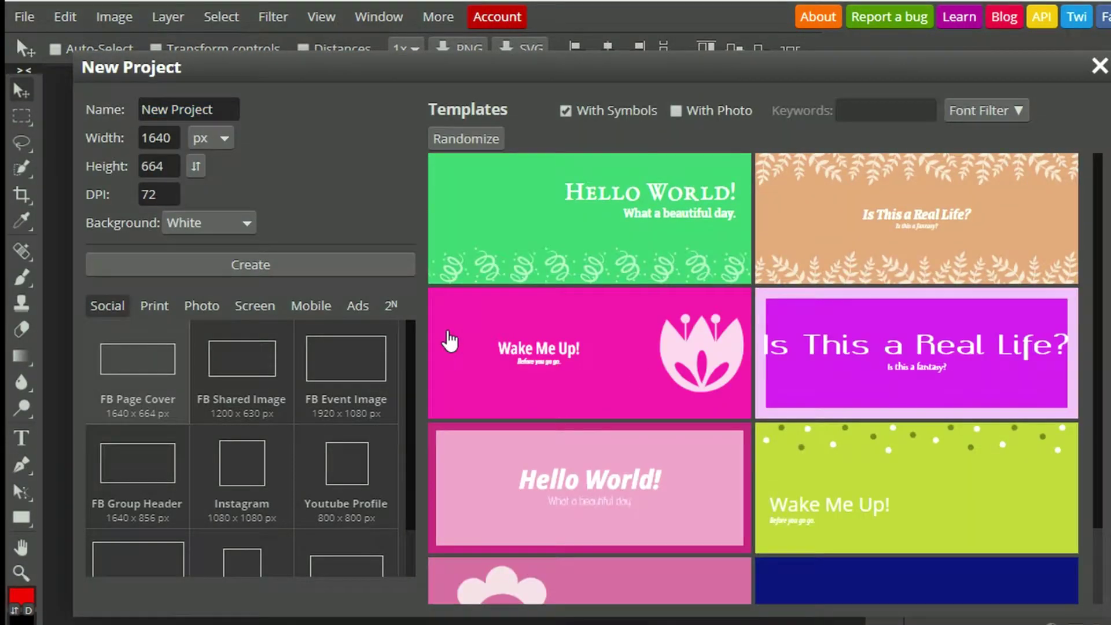
pyautogui.scroll(-5, 868, 289)
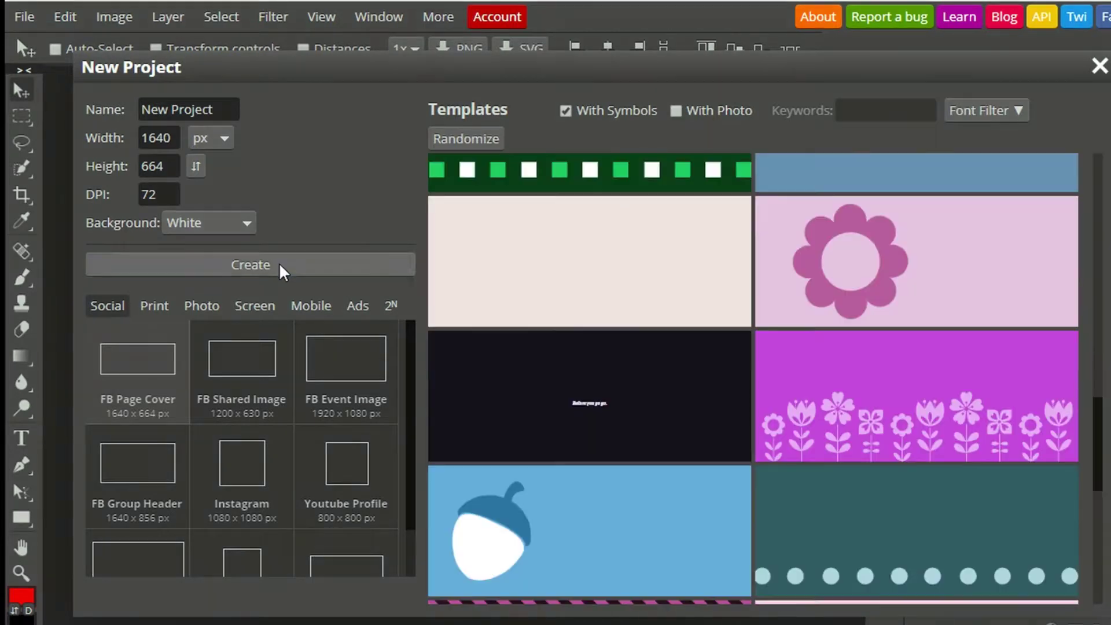
pyautogui.press('Return')
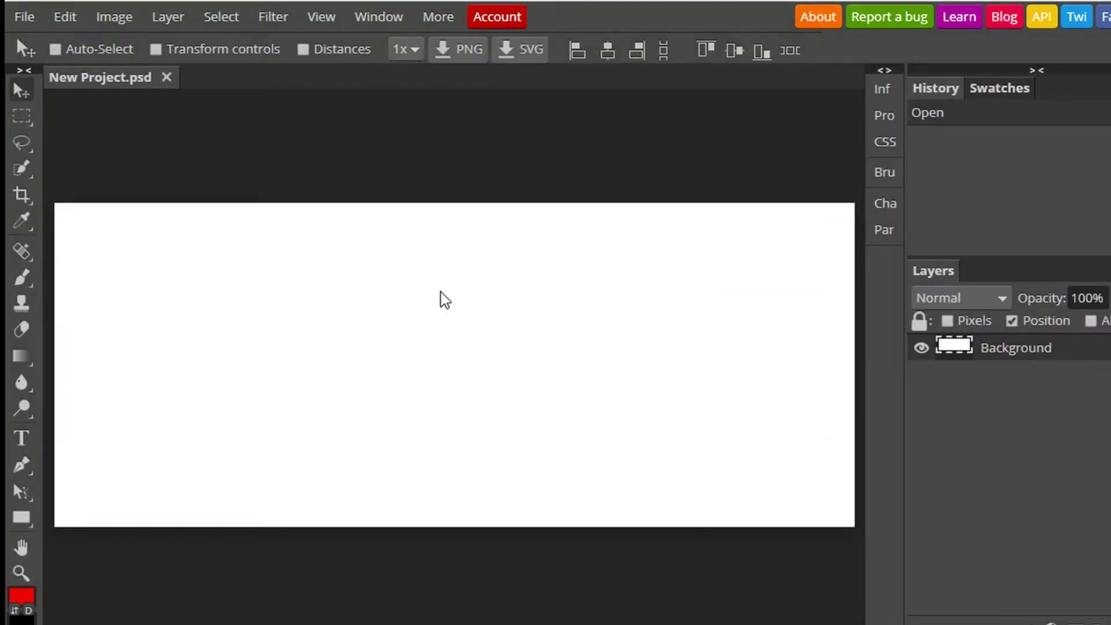
# Try selection tools on the locked background layer.
pyautogui.rightClick(15, 176)
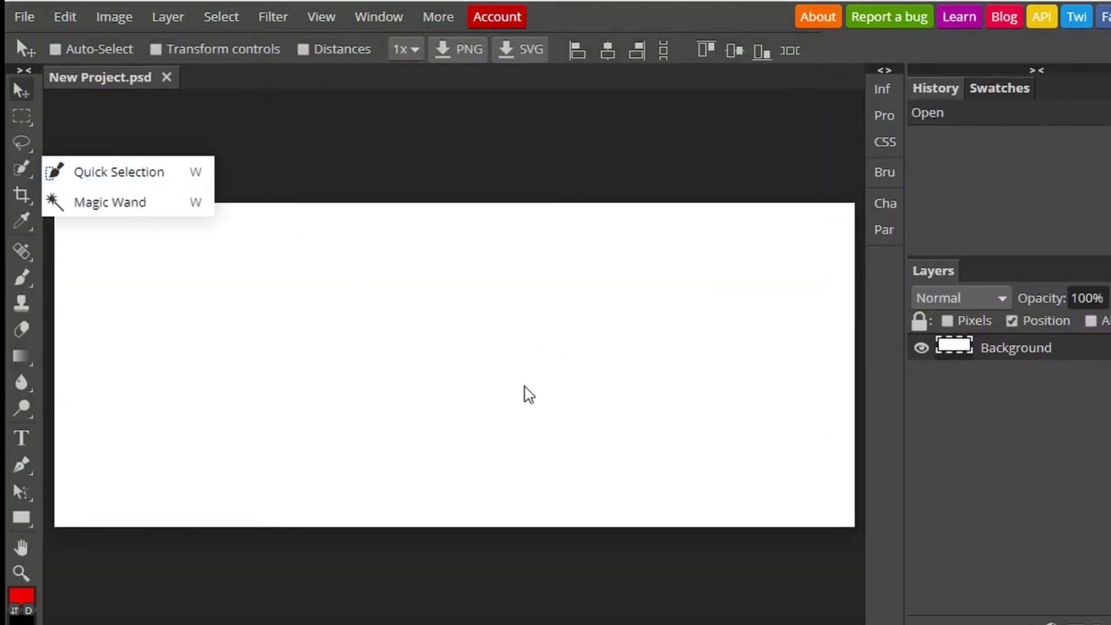
pyautogui.click(407, 565)
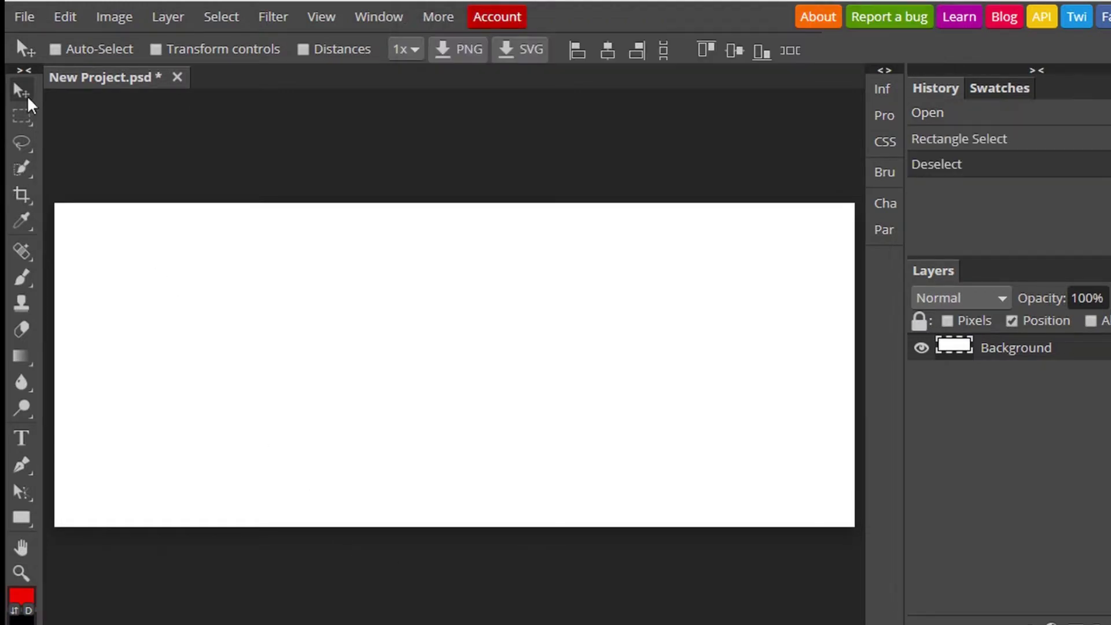
pyautogui.rightClick(22, 116)
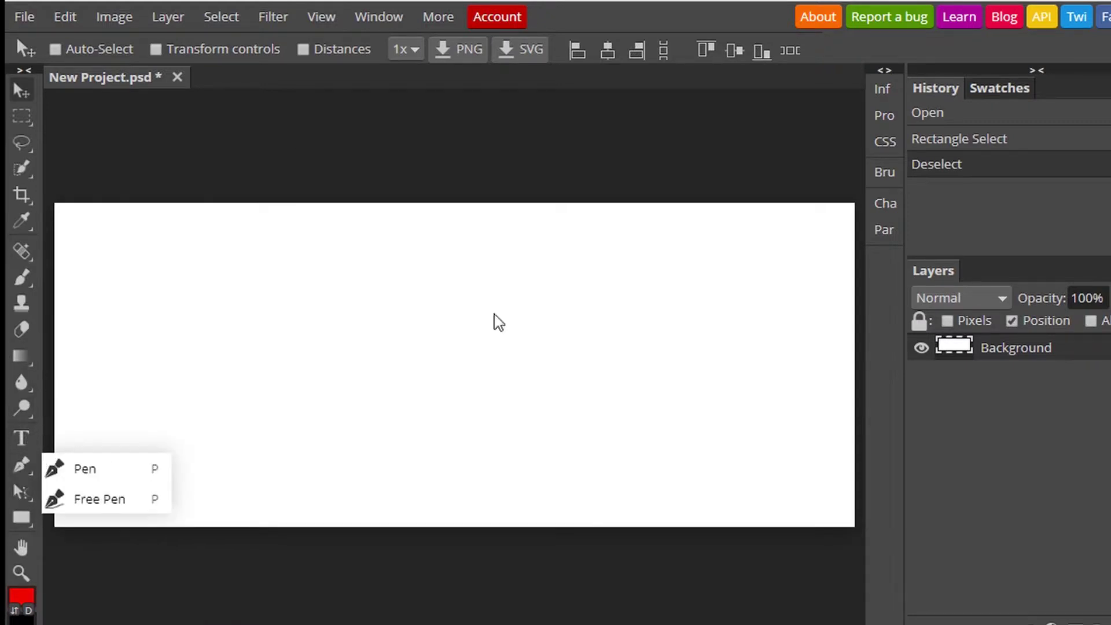
pyautogui.click(296, 369)
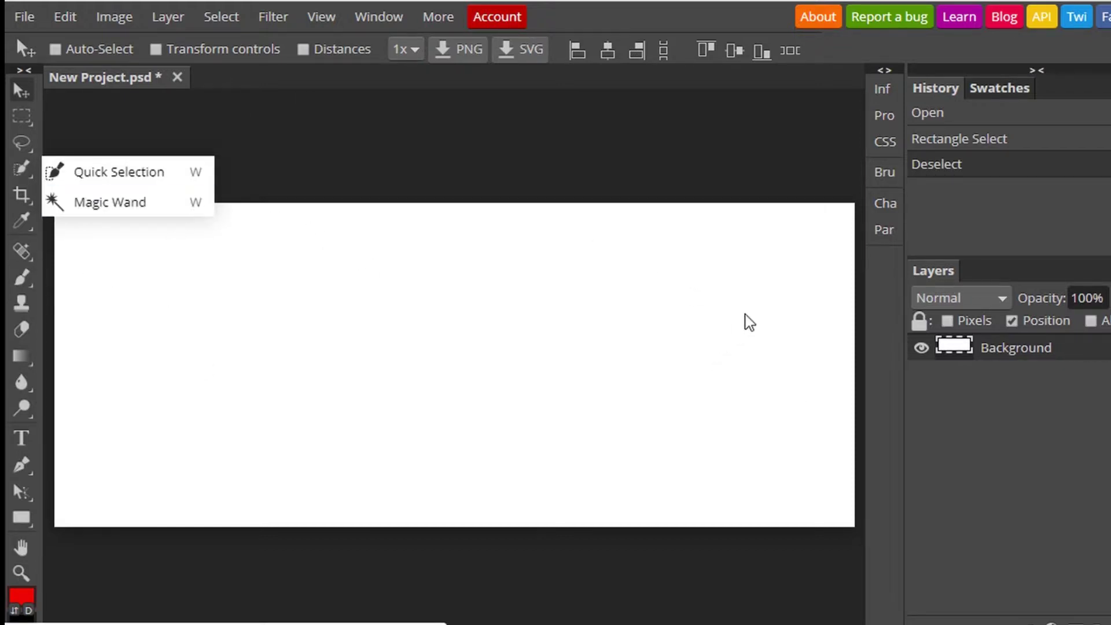
pyautogui.click(379, 333)
pyautogui.moveTo(22, 116)
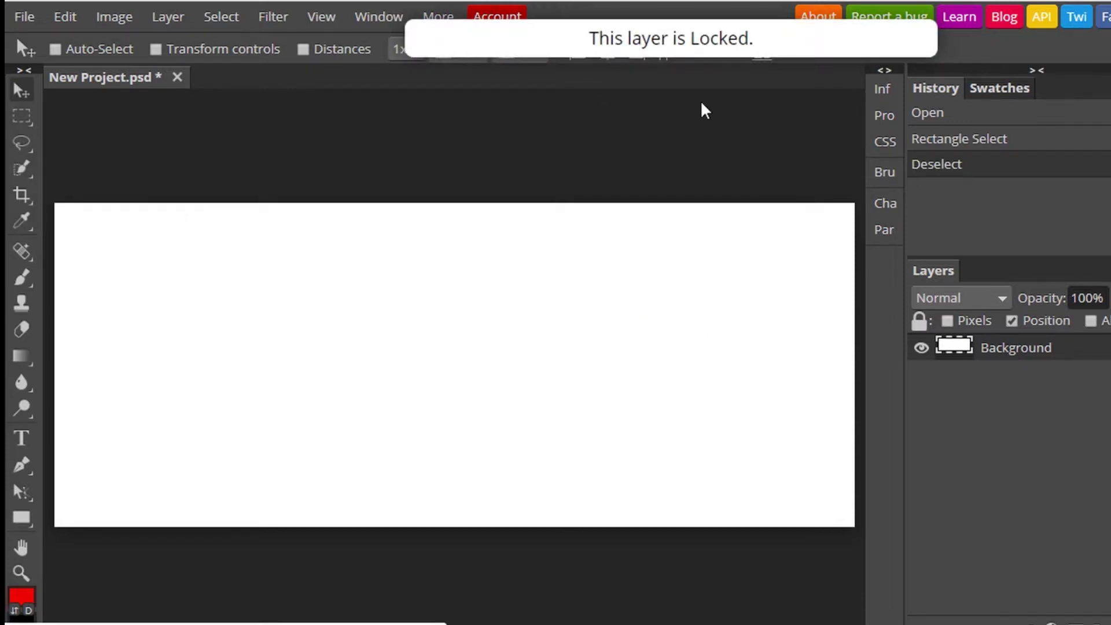
# Choose the Brush tool and set the foreground colour to dark red a31717.
pyautogui.press('b')
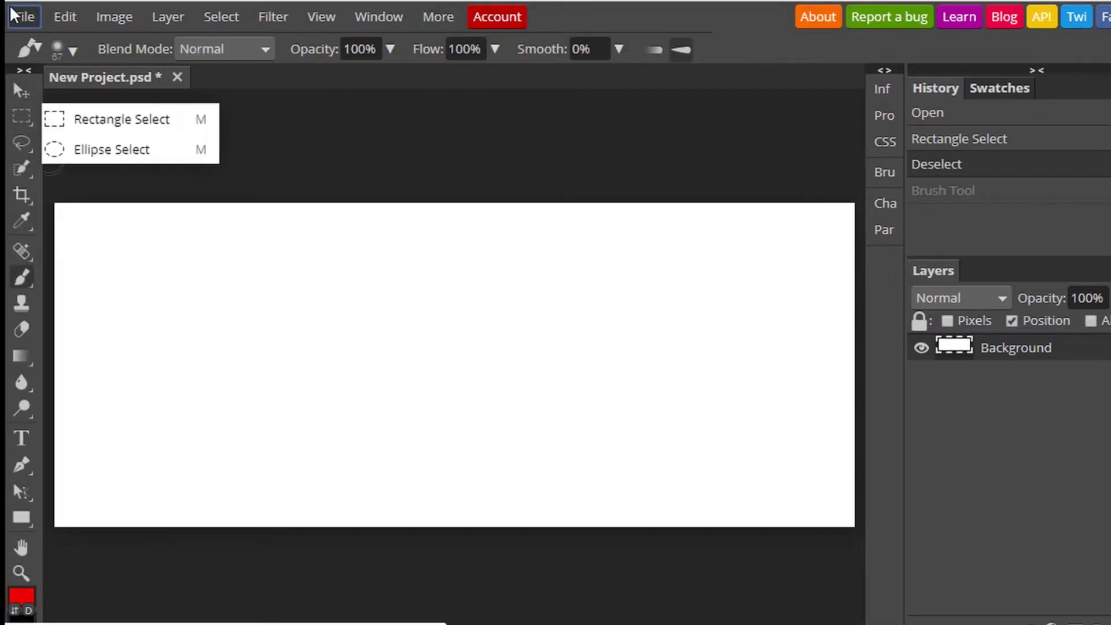
pyautogui.click(20, 17)
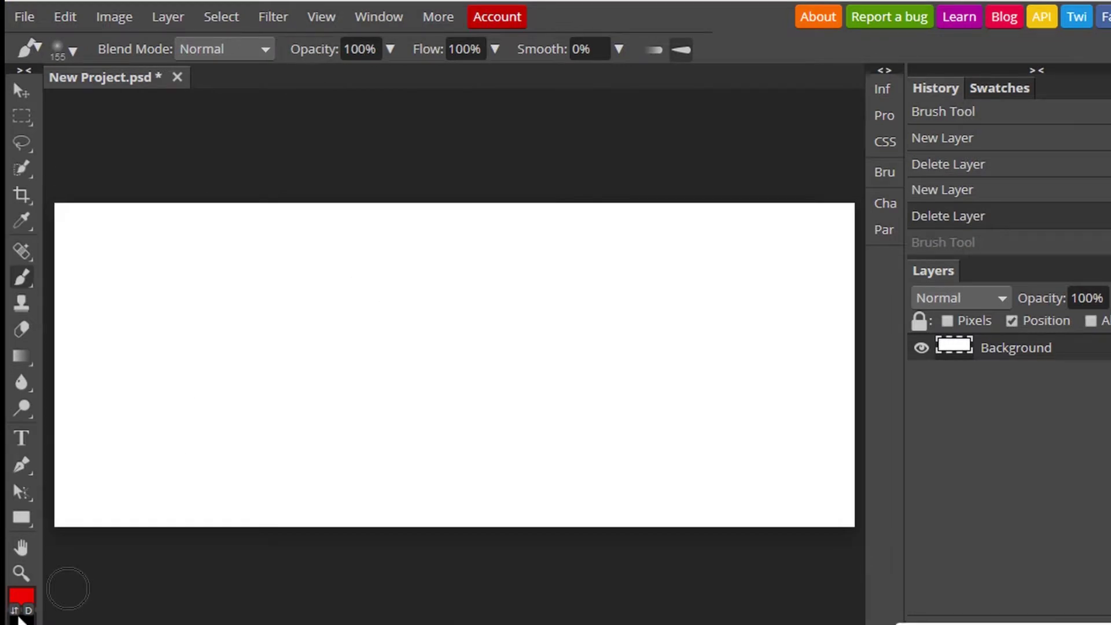
pyautogui.click(21, 595)
pyautogui.click(377, 283)
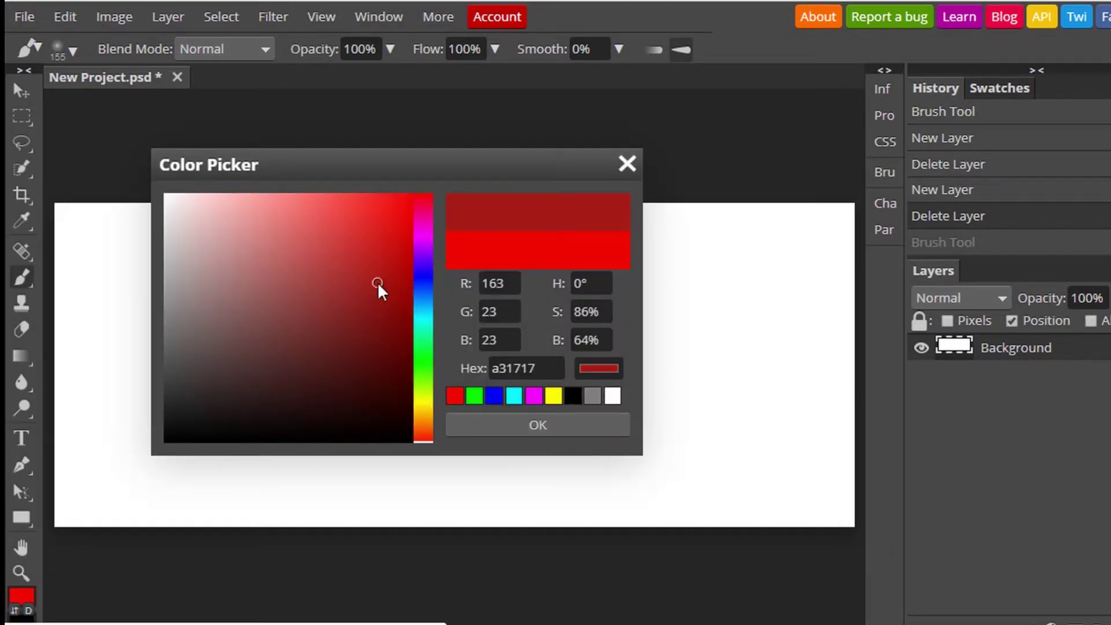
pyautogui.click(537, 425)
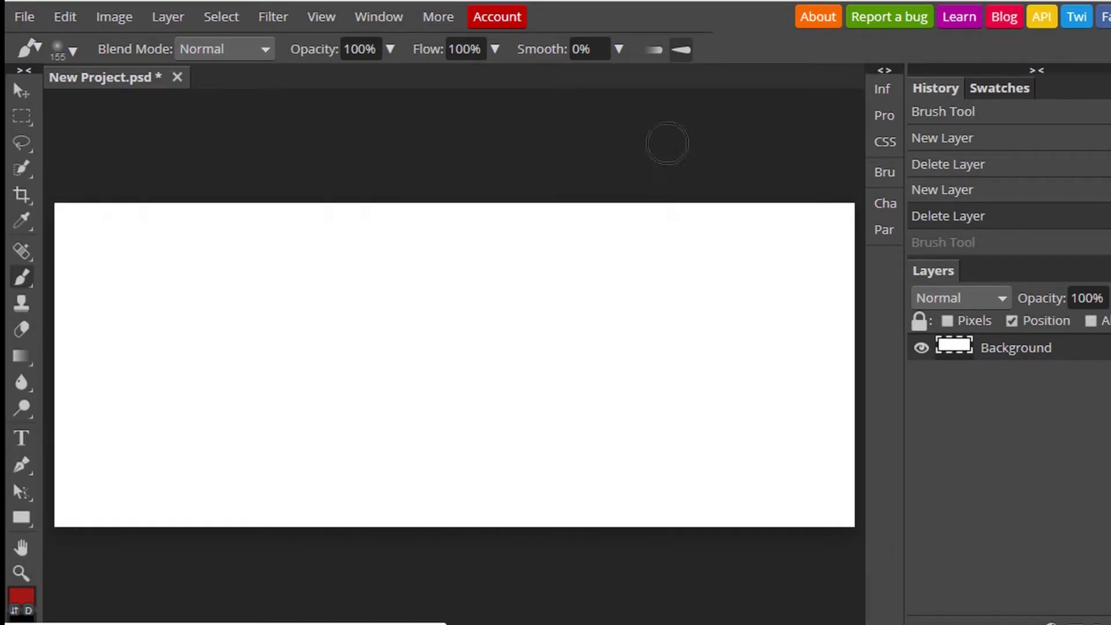
# Paint a test red stroke across the canvas, then undo it.
pyautogui.click(155, 332)
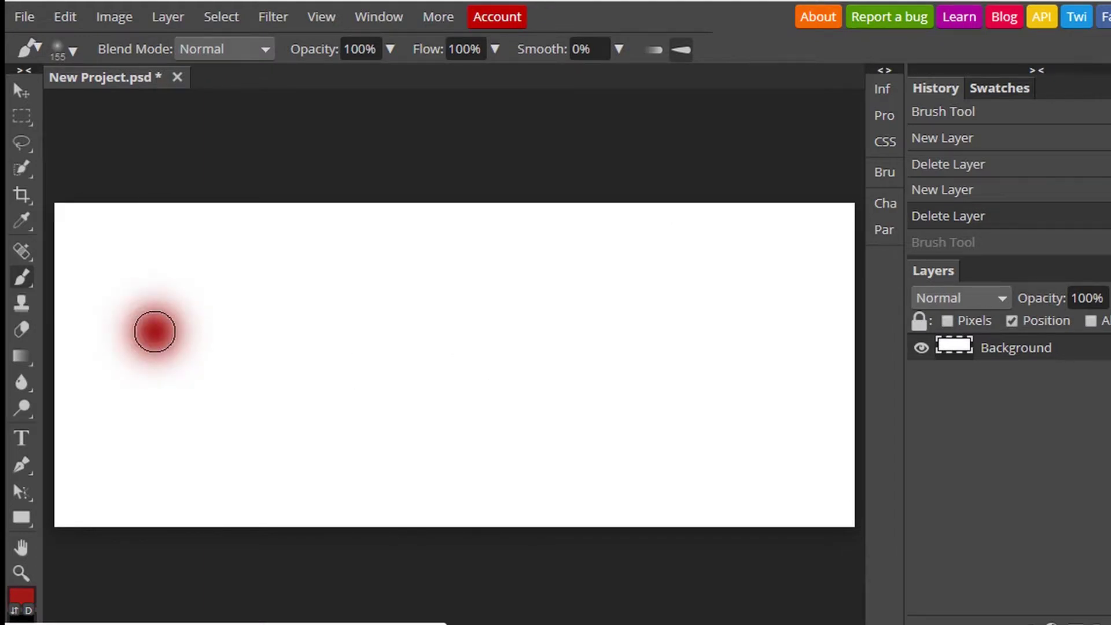
pyautogui.moveTo(155, 332); pyautogui.dragTo(286, 259)
pyautogui.hotkey('ctrl', 'z')
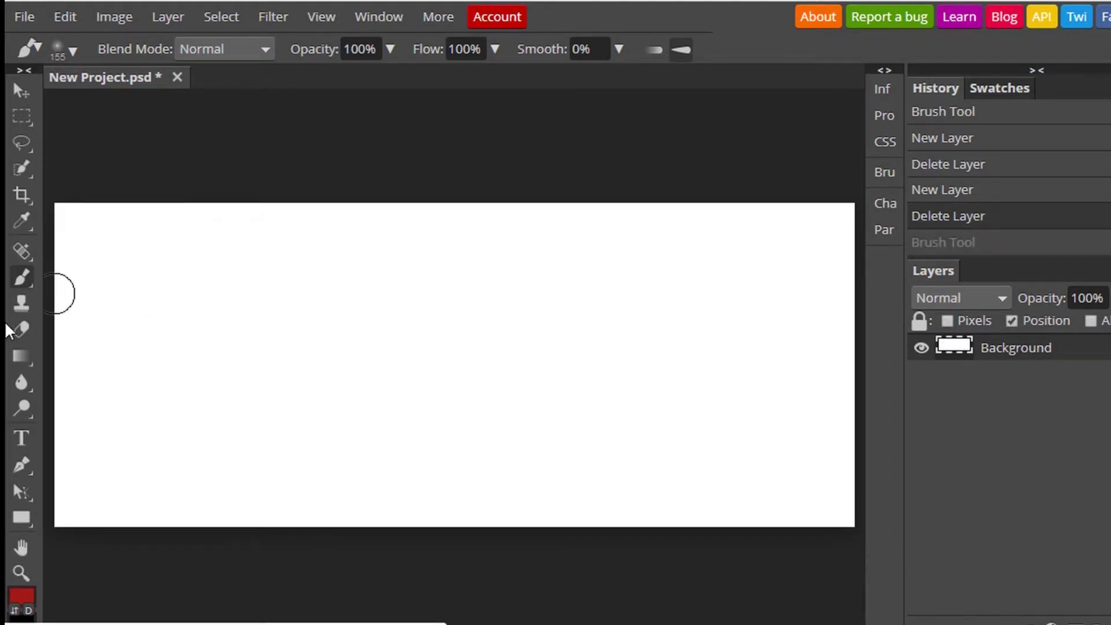
pyautogui.click(21, 438)
pyautogui.write('Photoshop')
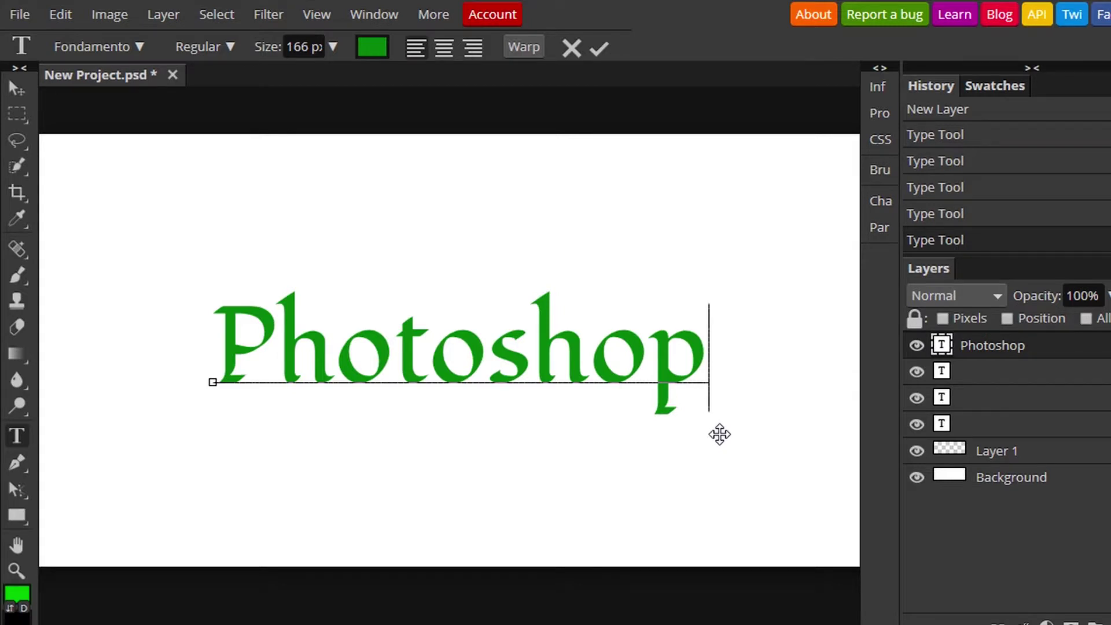
# Drag the green Fondamento 'Photoshop' text into position across the canvas middle.
pyautogui.moveTo(720, 434); pyautogui.dragTo(716, 435)
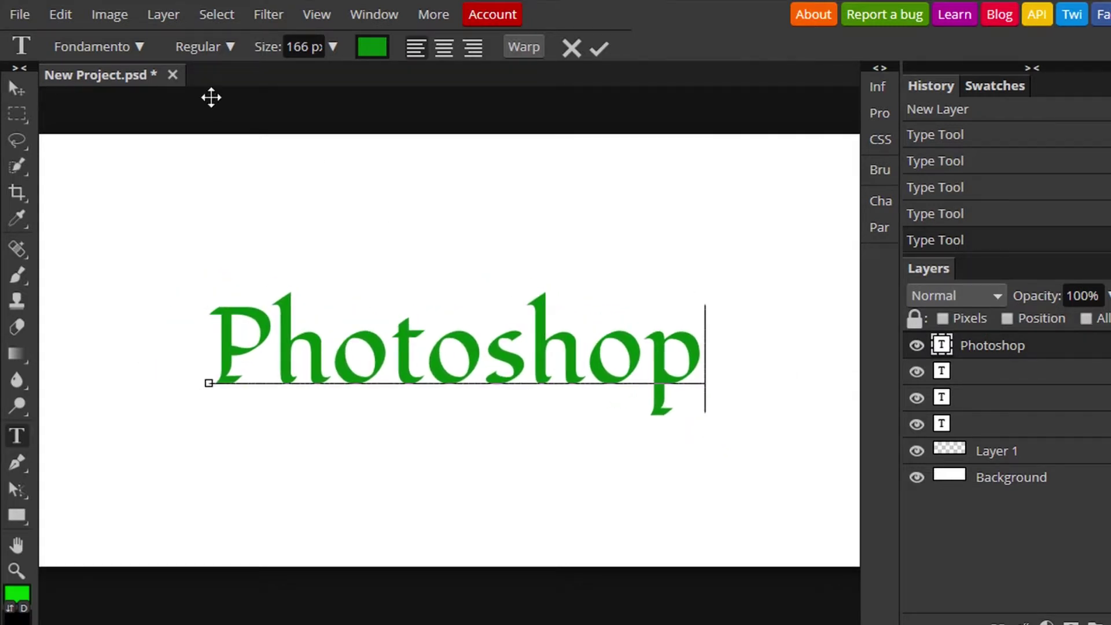
pyautogui.click(17, 15)
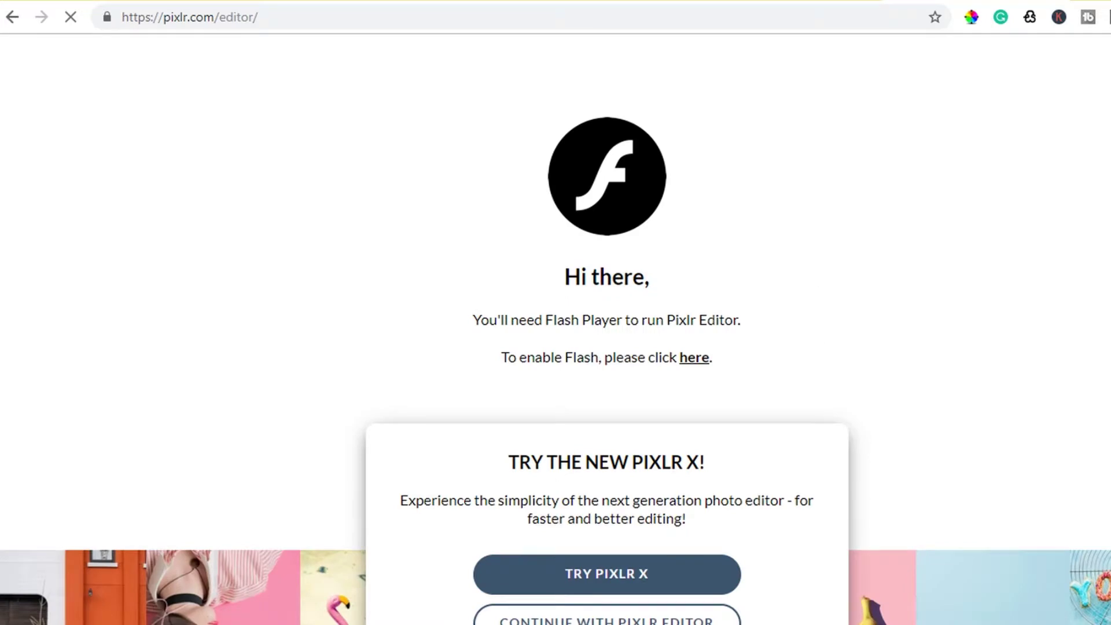
# Launch Pixlr X and create a blank canvas from the Instagram 1080×1080 preset.
pyautogui.scroll(-2, 606, 347)
pyautogui.click(661, 457)
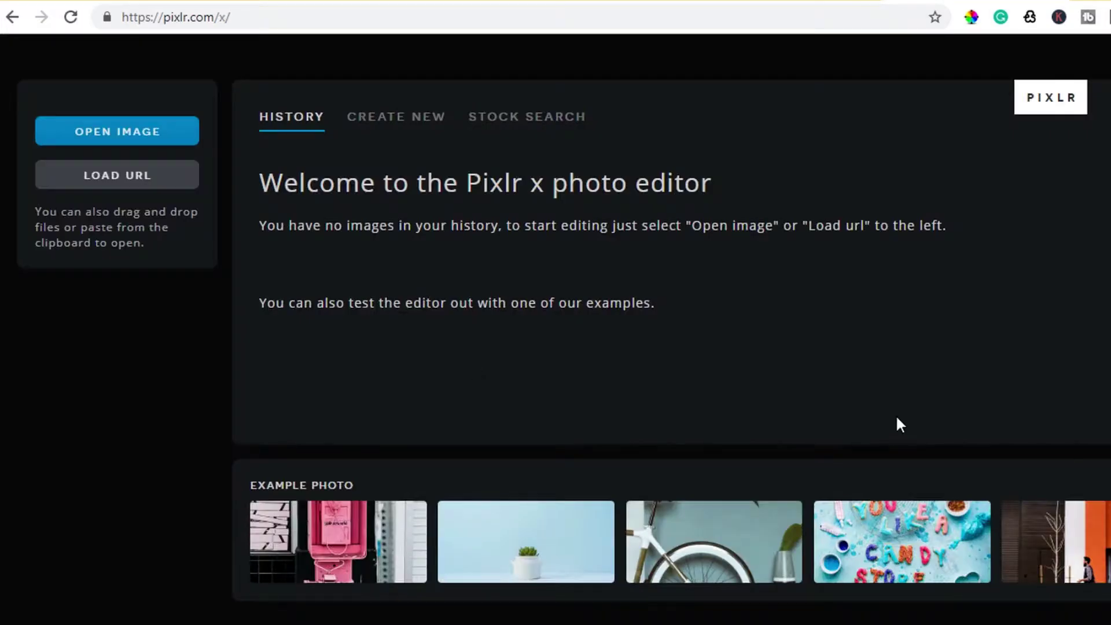
pyautogui.click(417, 135)
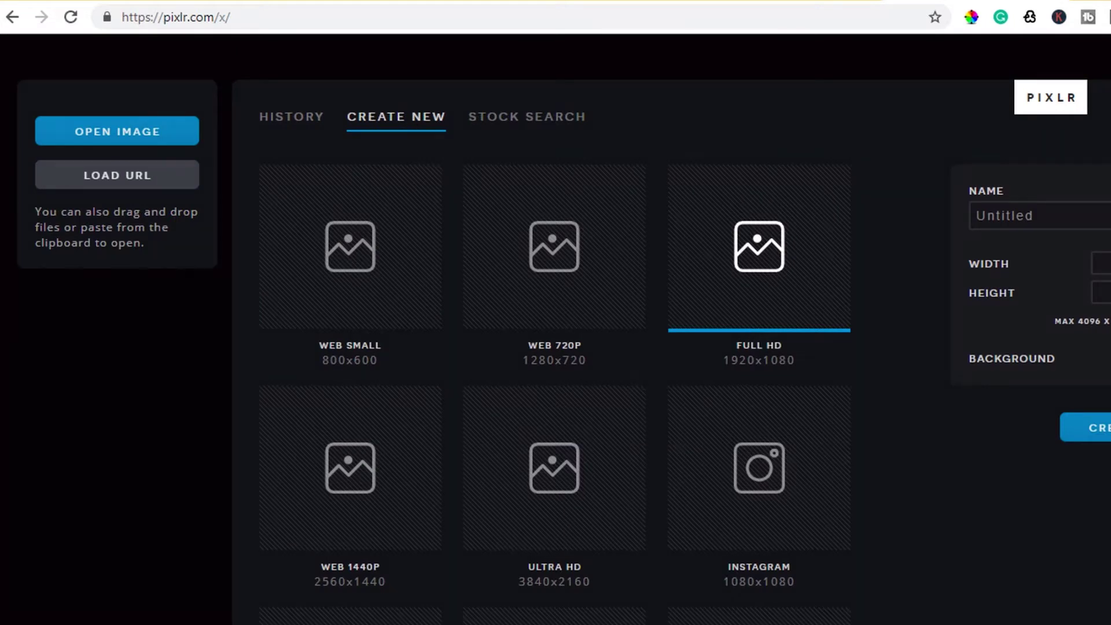
pyautogui.scroll(-4, 759, 246)
pyautogui.scroll(-1, 759, 246)
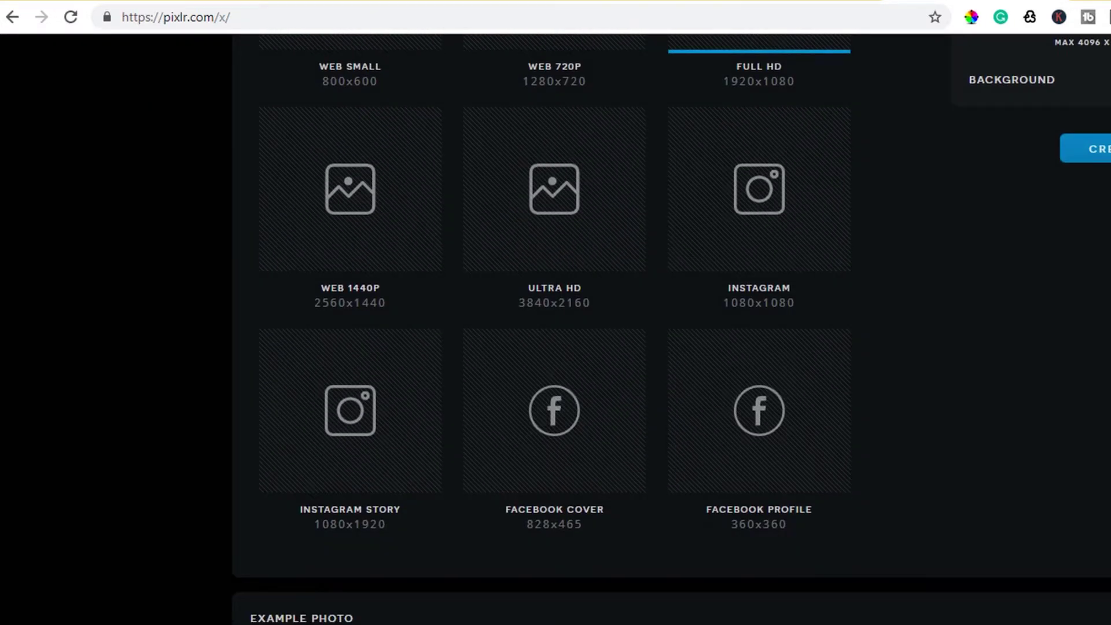
pyautogui.scroll(2, 759, 115)
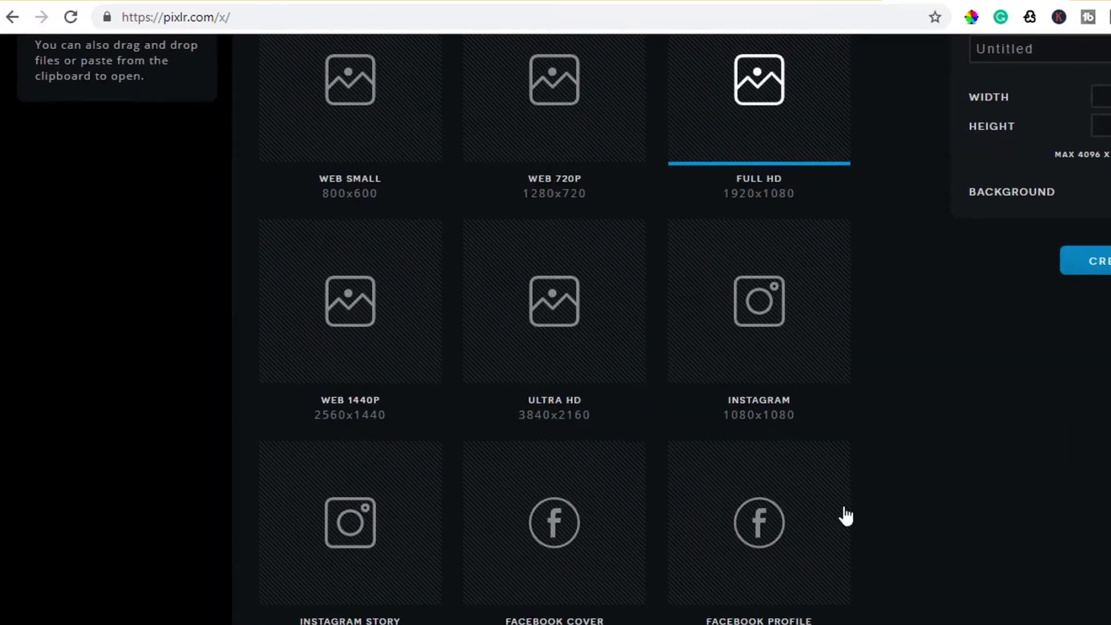
pyautogui.click(799, 333)
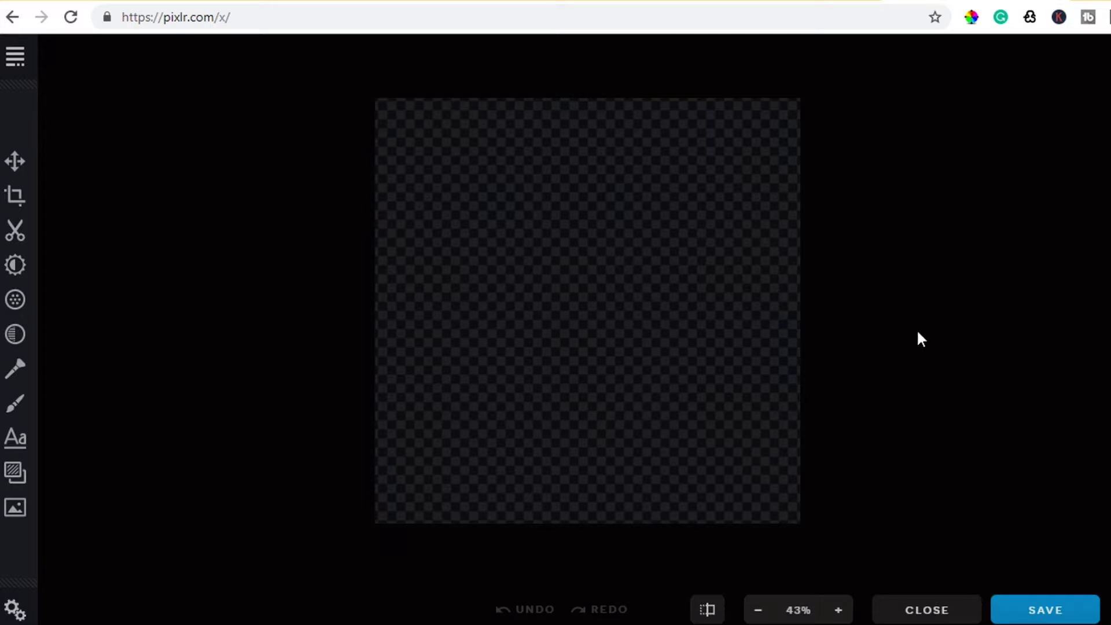
# Add the cave waterfall stock photo and enlarge it to cover the canvas.
pyautogui.click(15, 512)
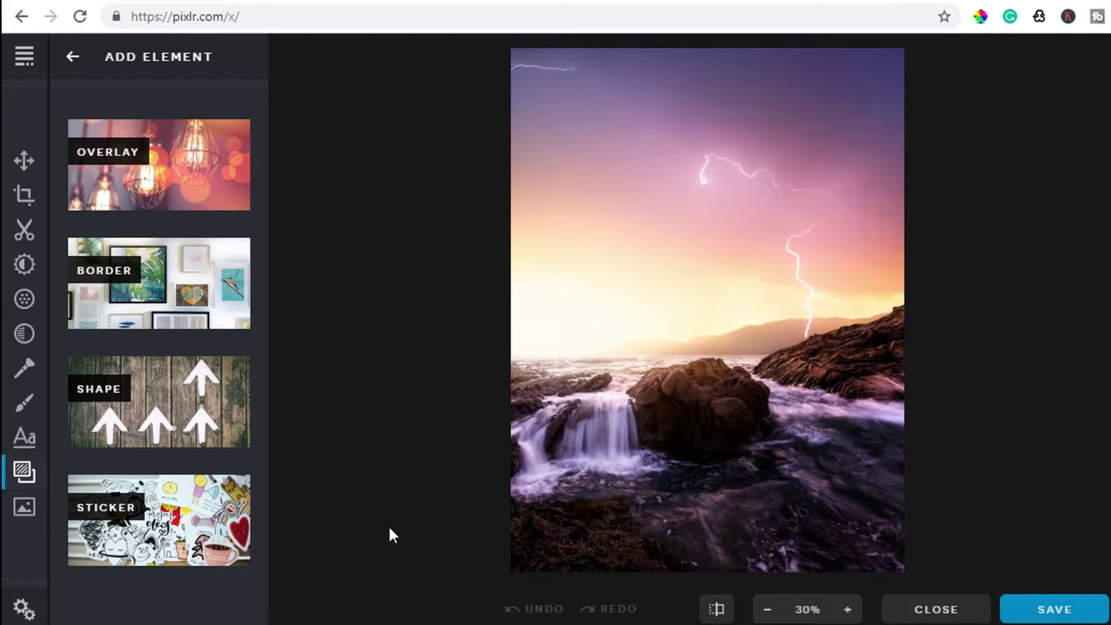
pyautogui.click(22, 300)
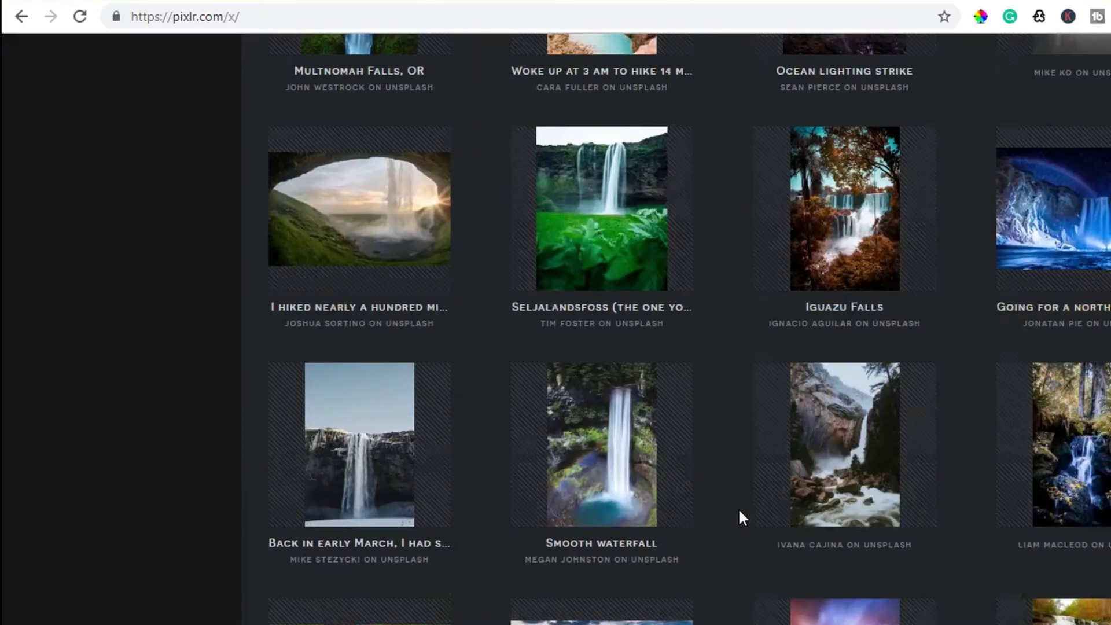
pyautogui.scroll(-5, 811, 504)
pyautogui.scroll(-3, 918, 434)
pyautogui.scroll(-5, 799, 435)
pyautogui.click(313, 533)
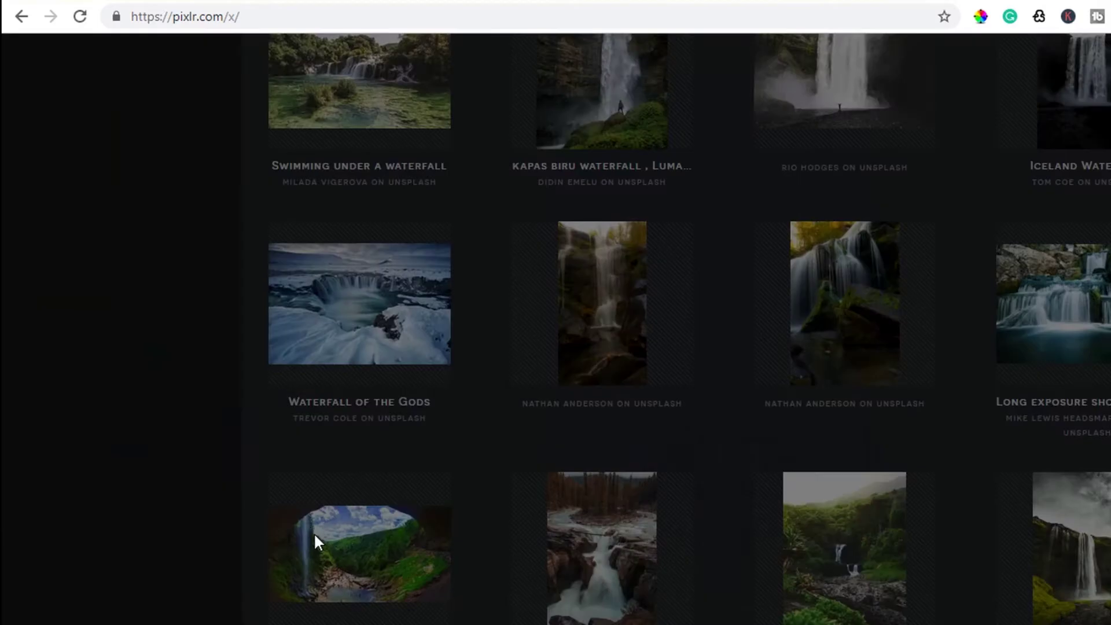
pyautogui.moveTo(511, 206); pyautogui.dragTo(277, 19)
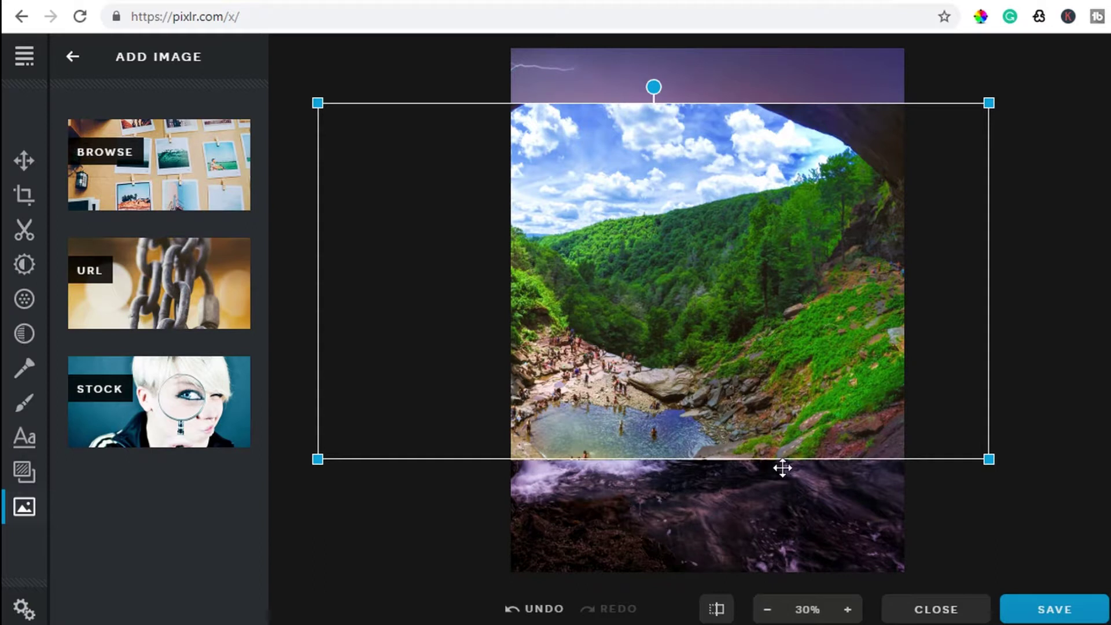
pyautogui.moveTo(626, 296); pyautogui.dragTo(631, 286)
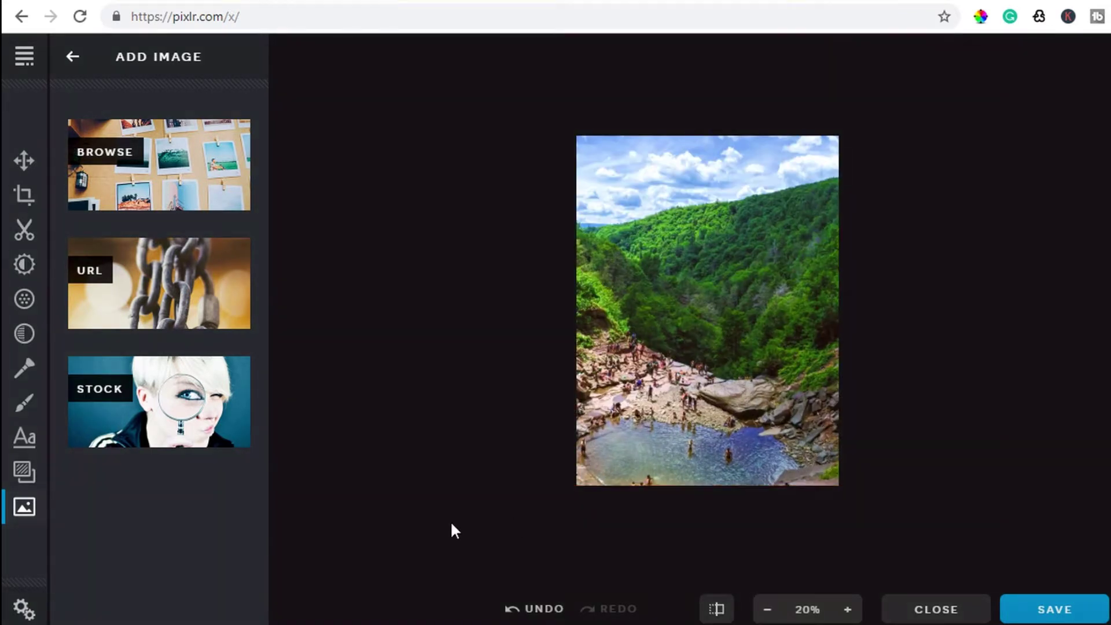
# Add the 'Aspire to inspire before we expire' heading at the top and recolour it.
pyautogui.click(29, 449)
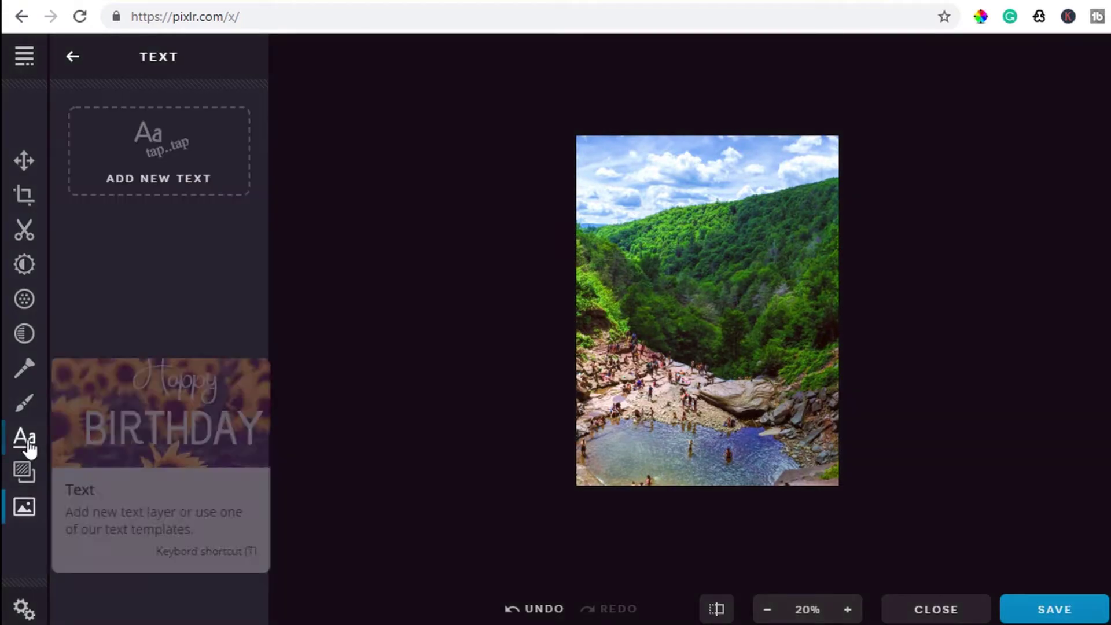
pyautogui.click(716, 254)
pyautogui.write('Aspire to inspire before we expire')
pyautogui.moveTo(713, 316)
pyautogui.mouseDown()
pyautogui.moveTo(721, 254)
pyautogui.moveTo(721, 264)
pyautogui.mouseUp()
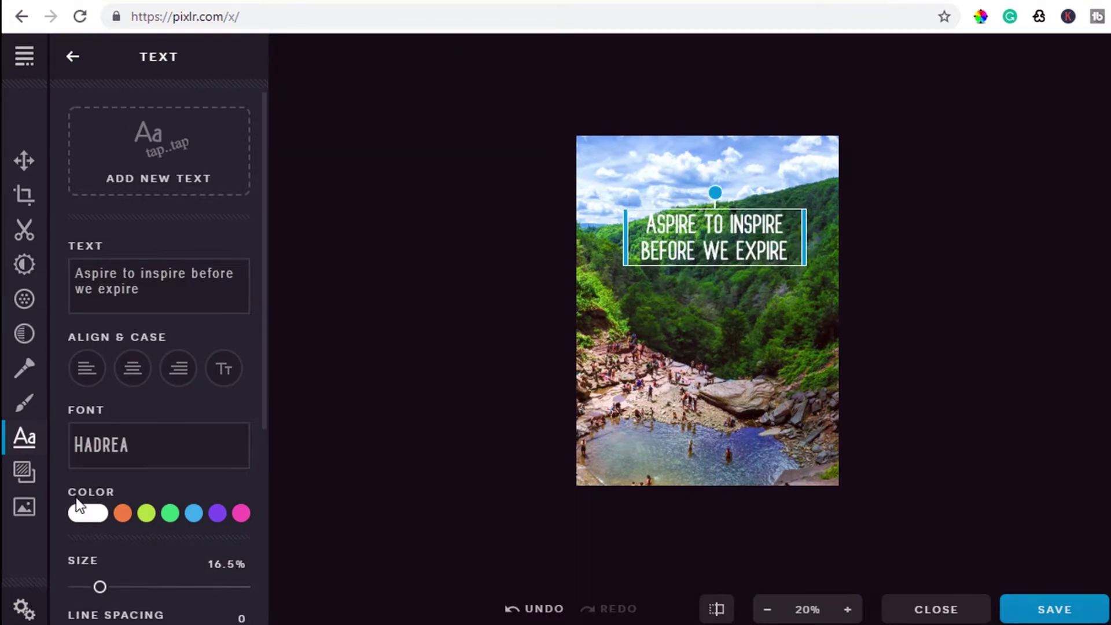
pyautogui.click(146, 520)
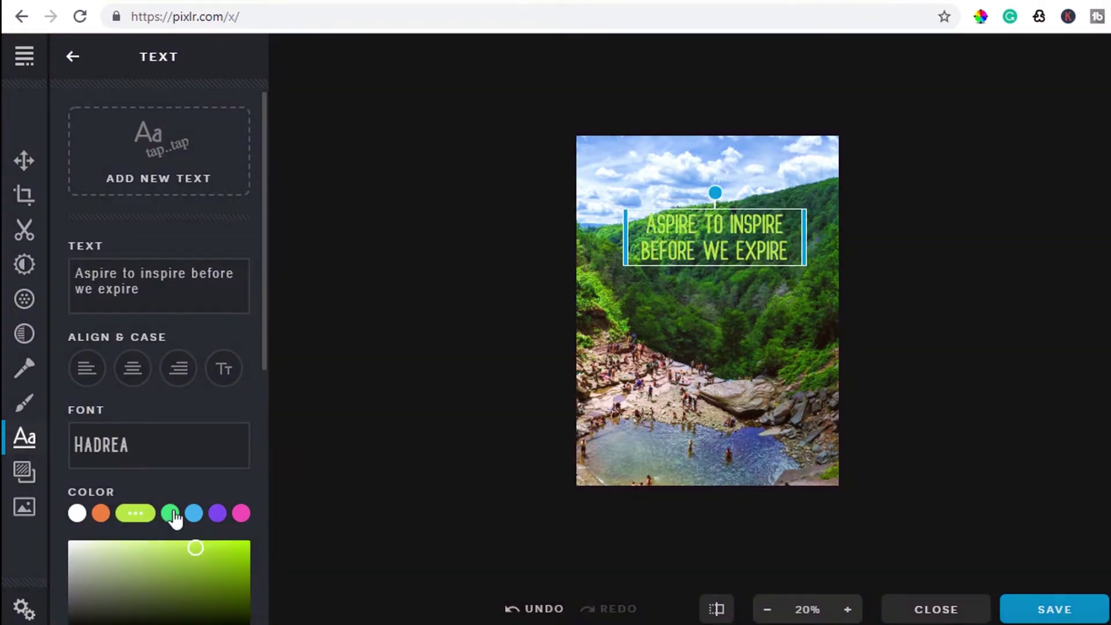
pyautogui.click(170, 515)
pyautogui.click(217, 516)
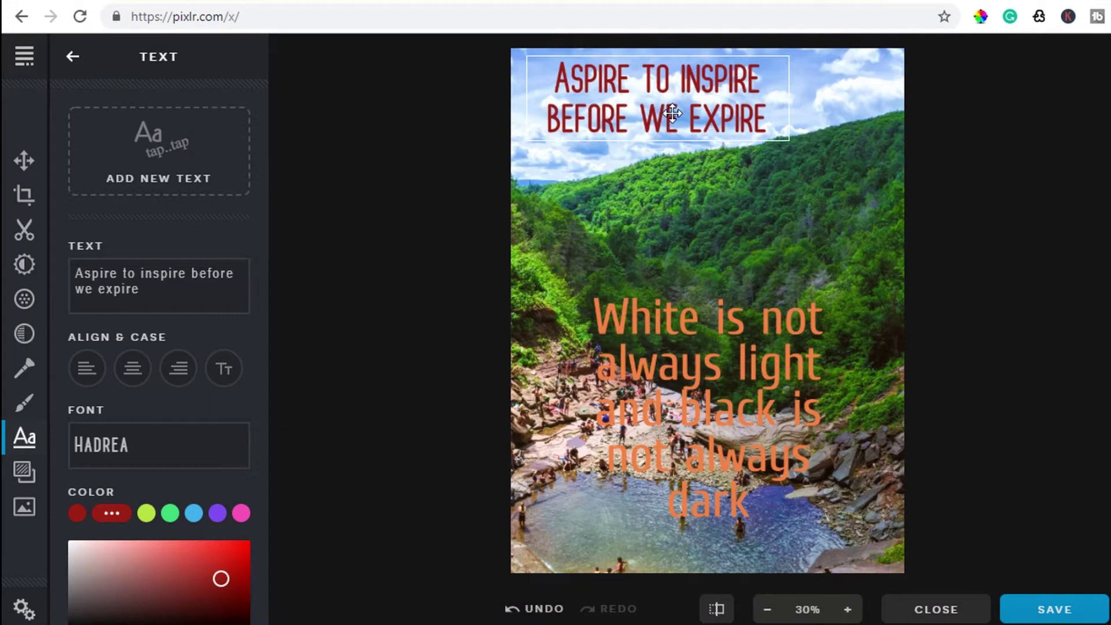
pyautogui.click(423, 290)
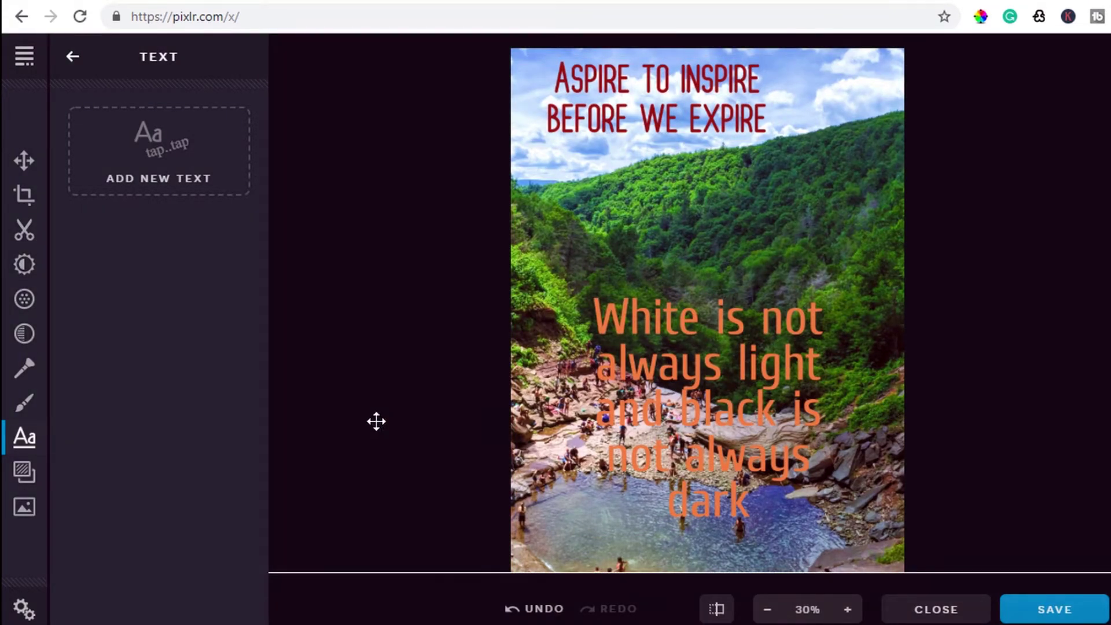
# Delete the orange quote text and bring up the 1443×1920 JPG save settings.
pyautogui.click(663, 402)
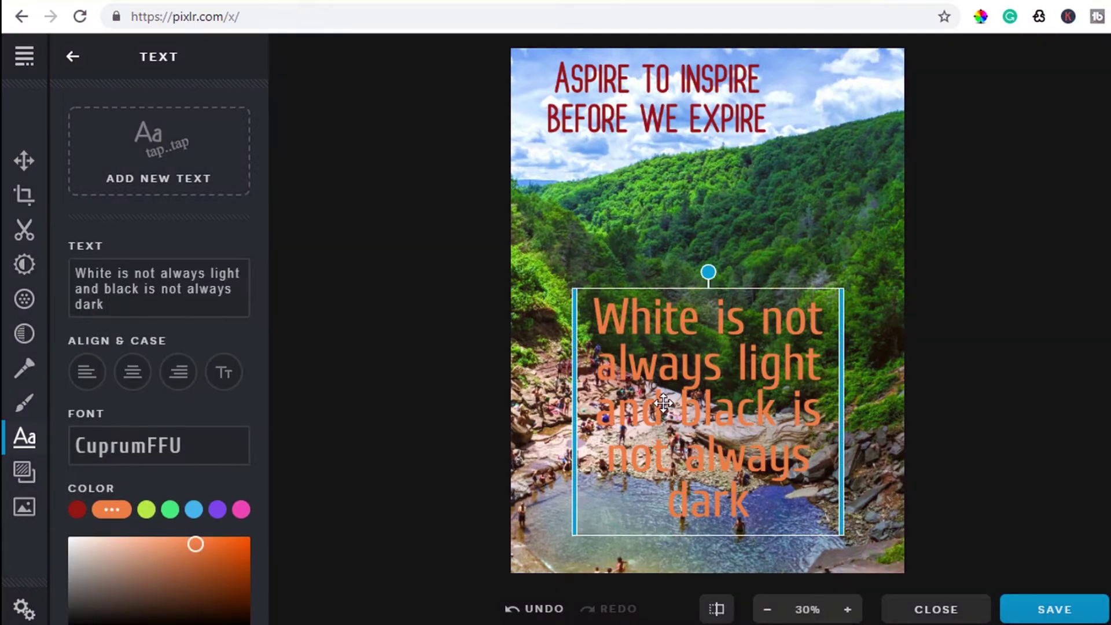
pyautogui.press('Delete')
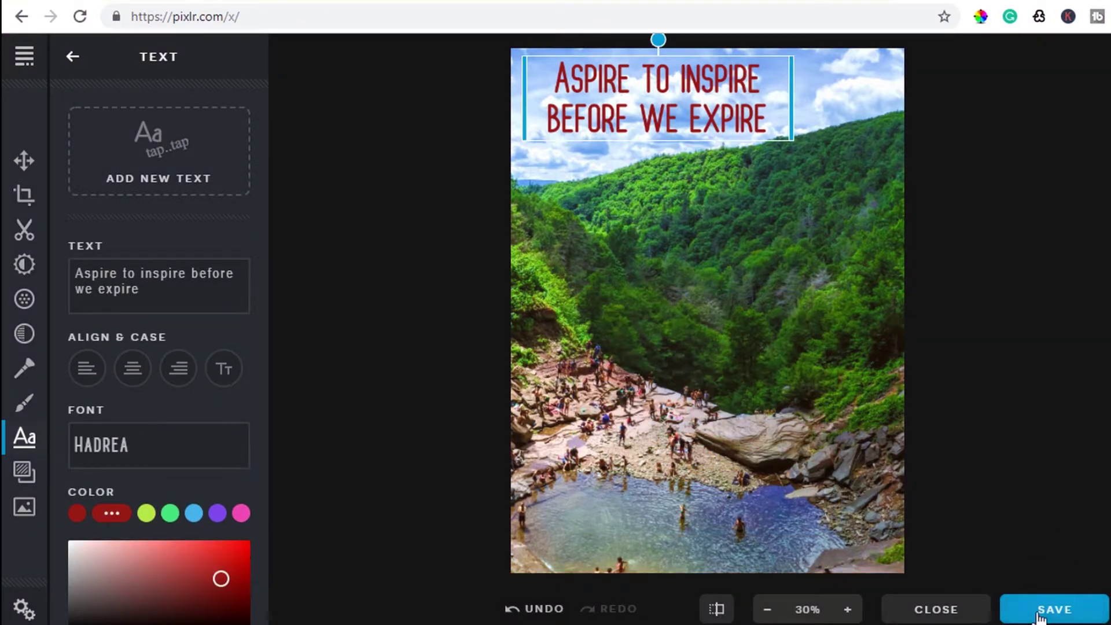
pyautogui.click(1037, 611)
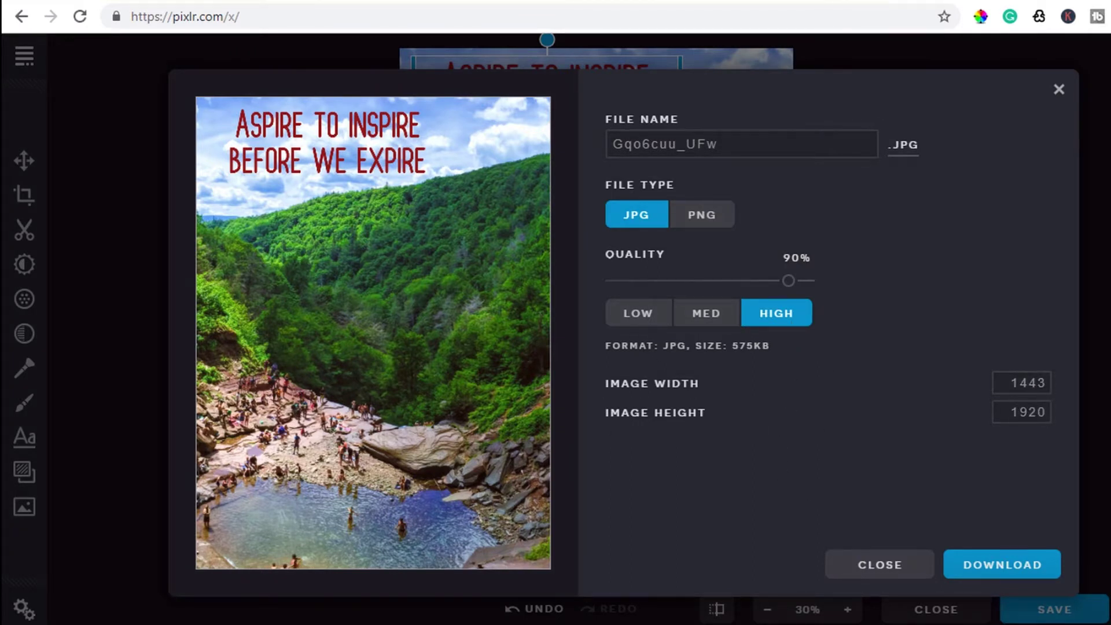
# Dismiss the save settings, close the poster, and open an example photo as a new image.
pyautogui.click(1056, 95)
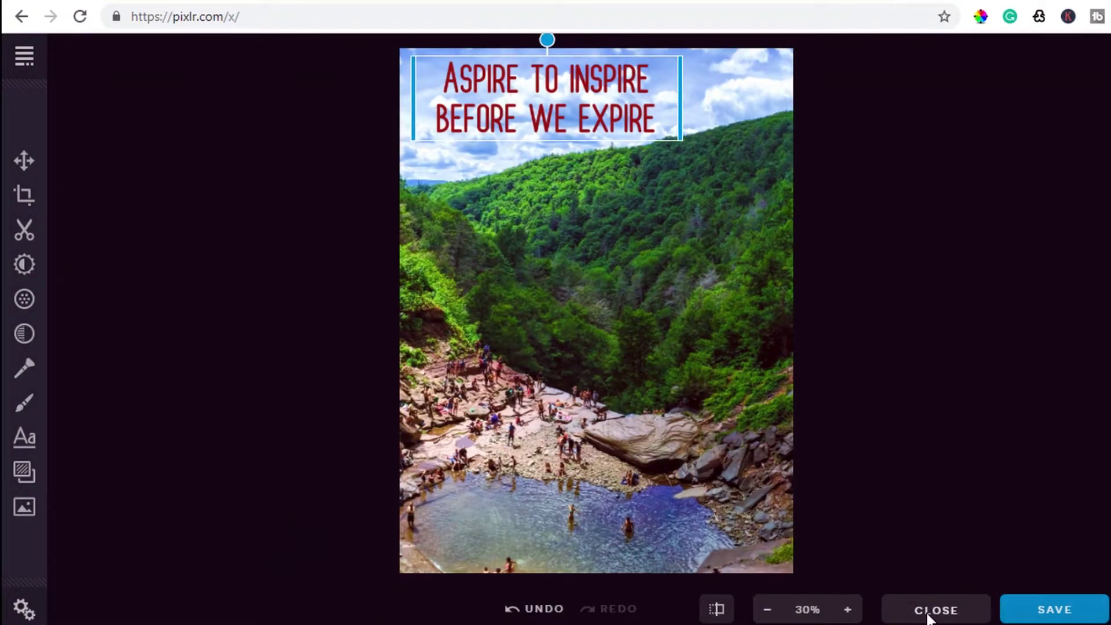
pyautogui.click(933, 611)
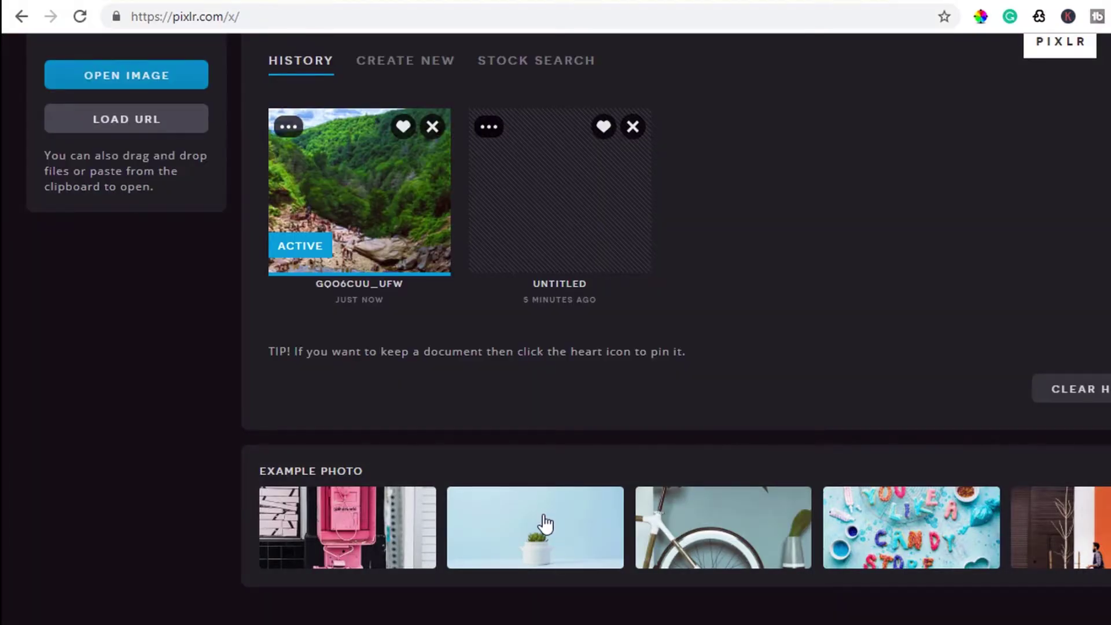
pyautogui.click(576, 525)
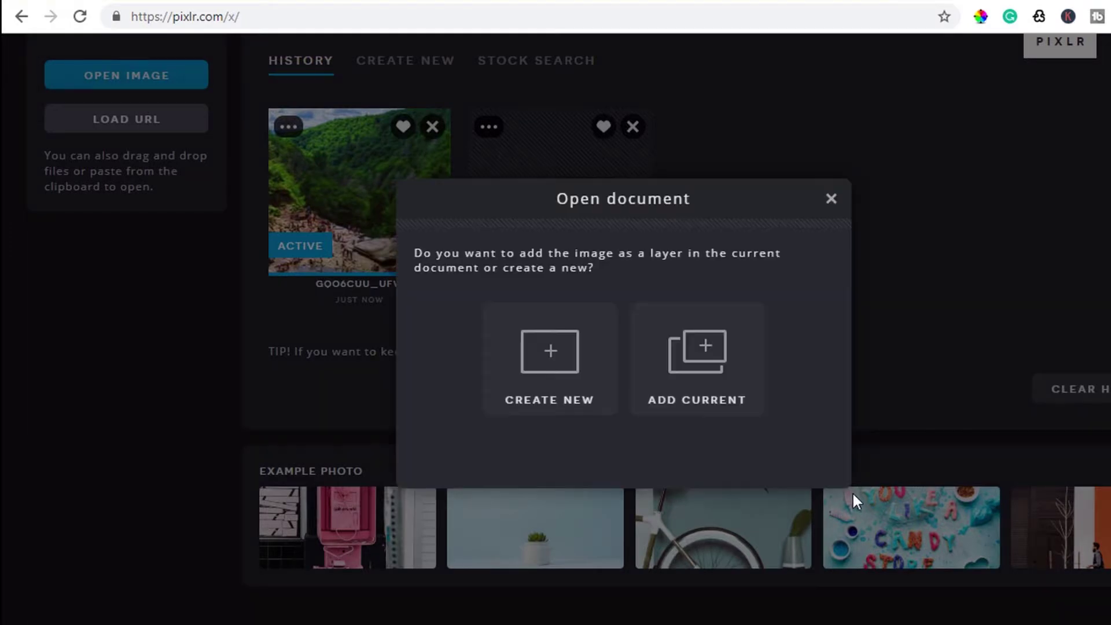
pyautogui.click(575, 368)
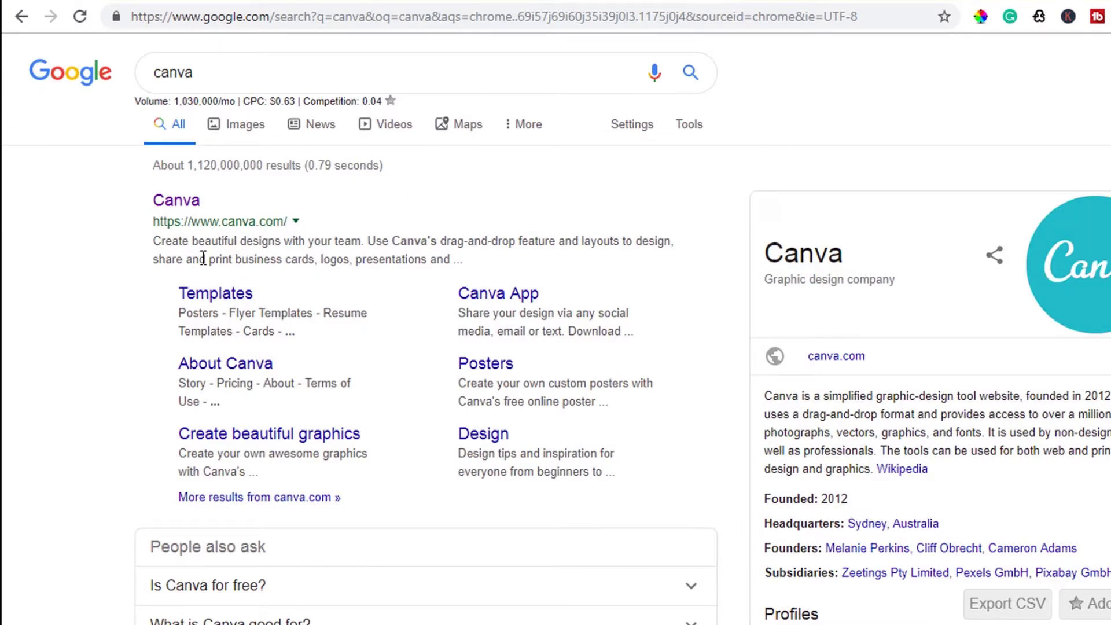
# Go to the Canva site from the Google results and scroll its page.
pyautogui.click(194, 204)
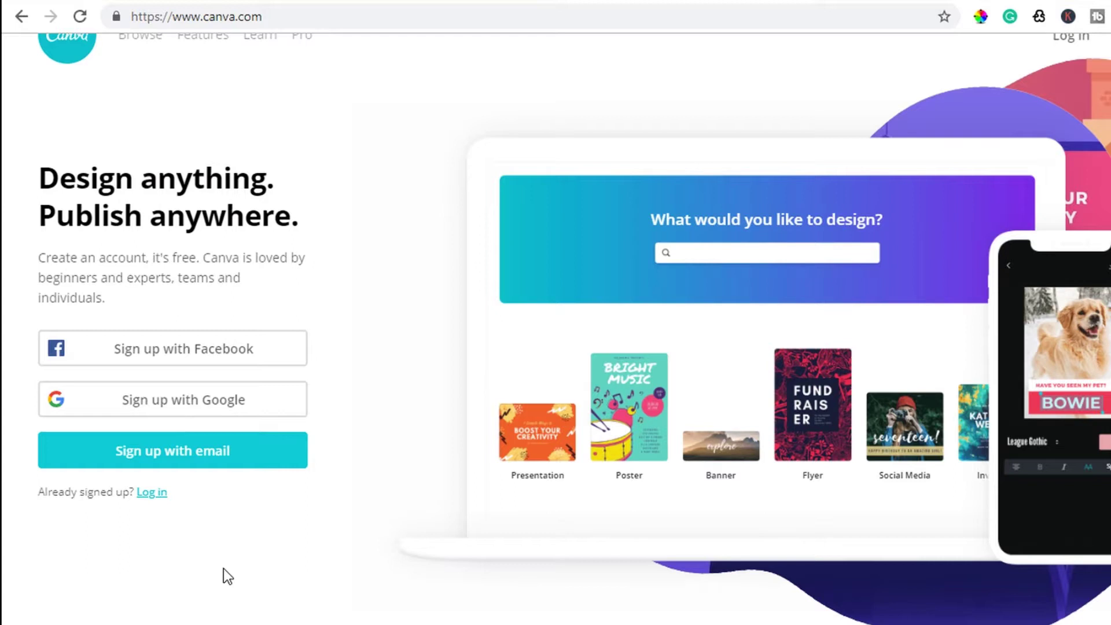
pyautogui.scroll(-1, 224, 569)
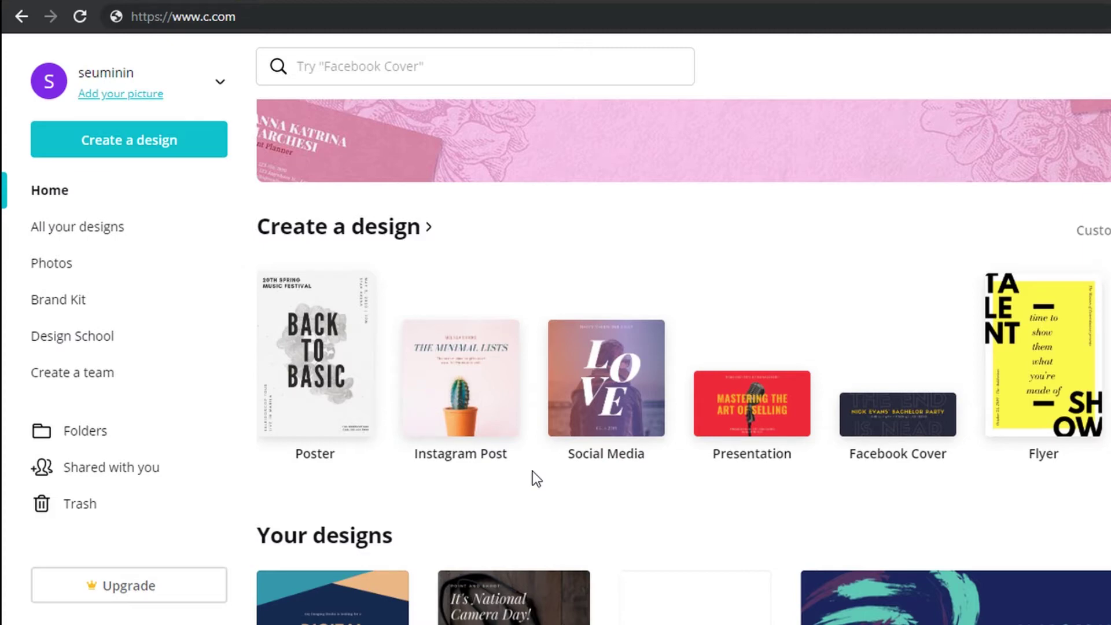
pyautogui.scroll(4, 386, 197)
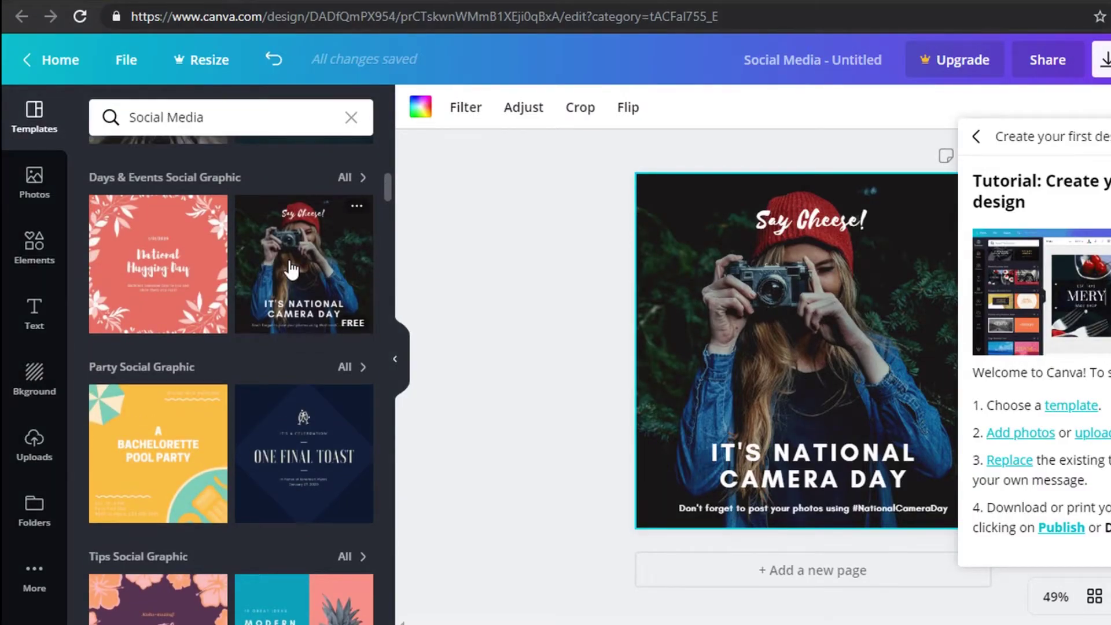
# Apply the National Camera Day template and add the THEO & KATE text design.
pyautogui.click(291, 269)
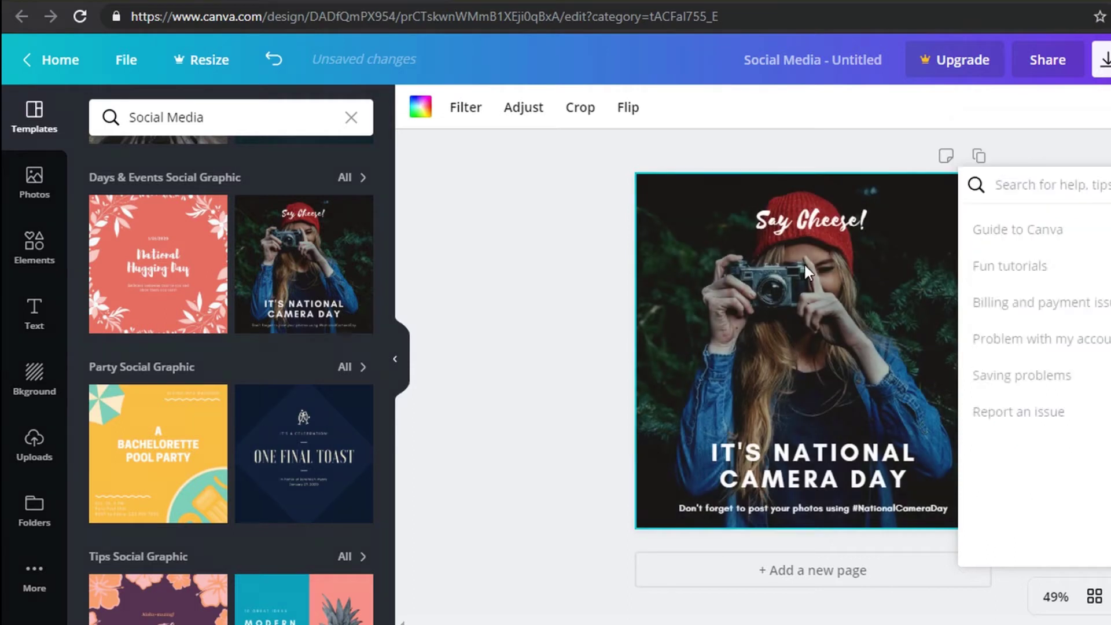
pyautogui.moveTo(914, 458); pyautogui.dragTo(915, 450)
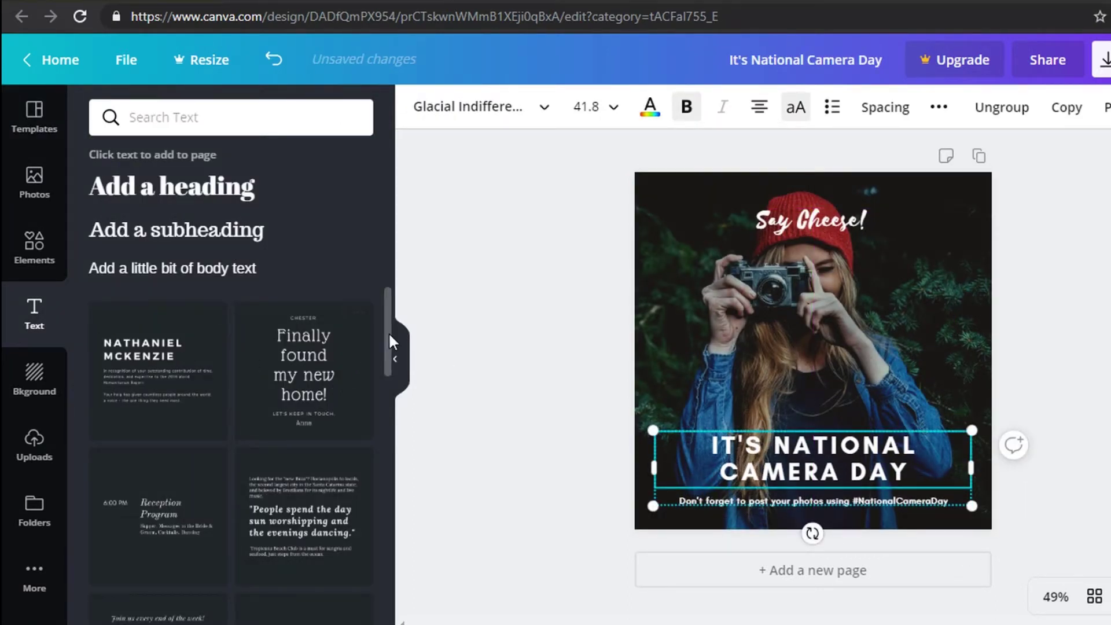
pyautogui.moveTo(387, 341); pyautogui.dragTo(376, 505)
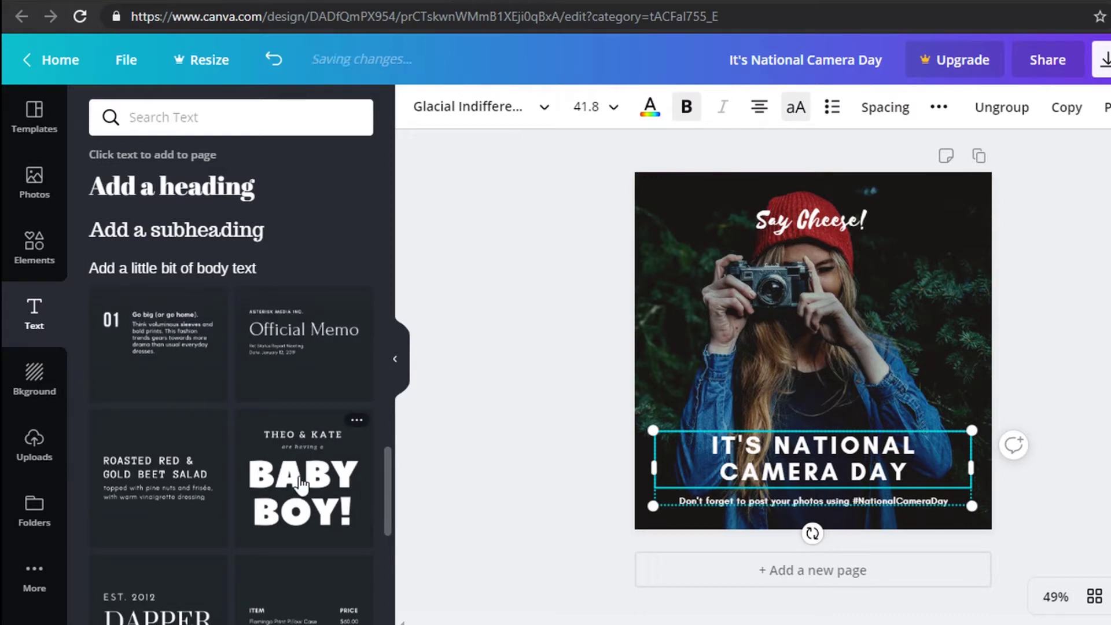
pyautogui.click(300, 483)
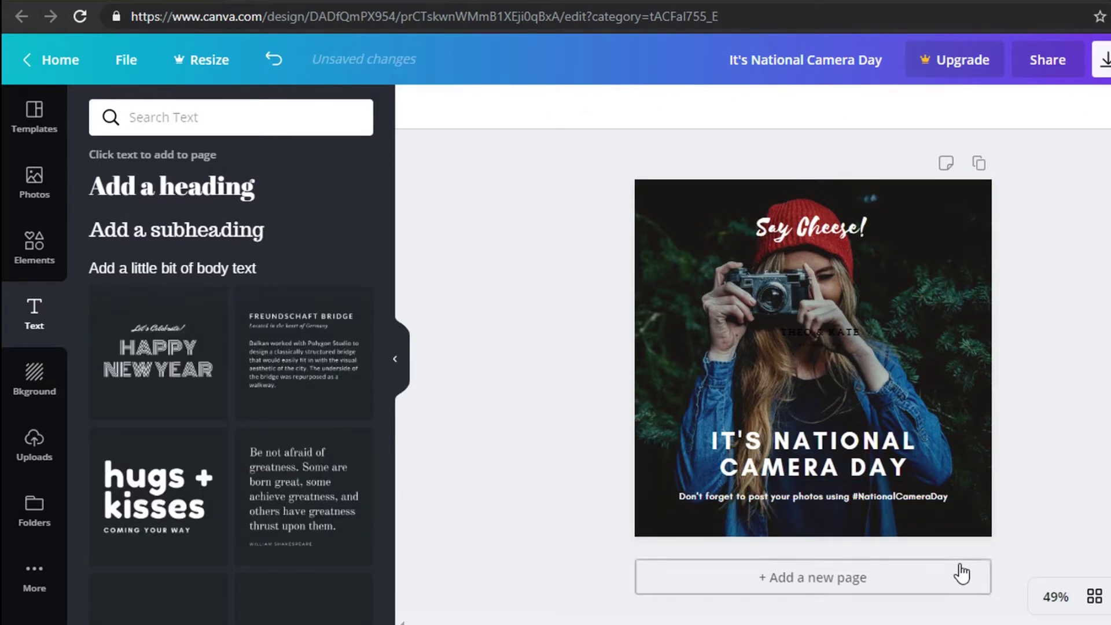
# Download the design as a JPG file.
pyautogui.click(126, 60)
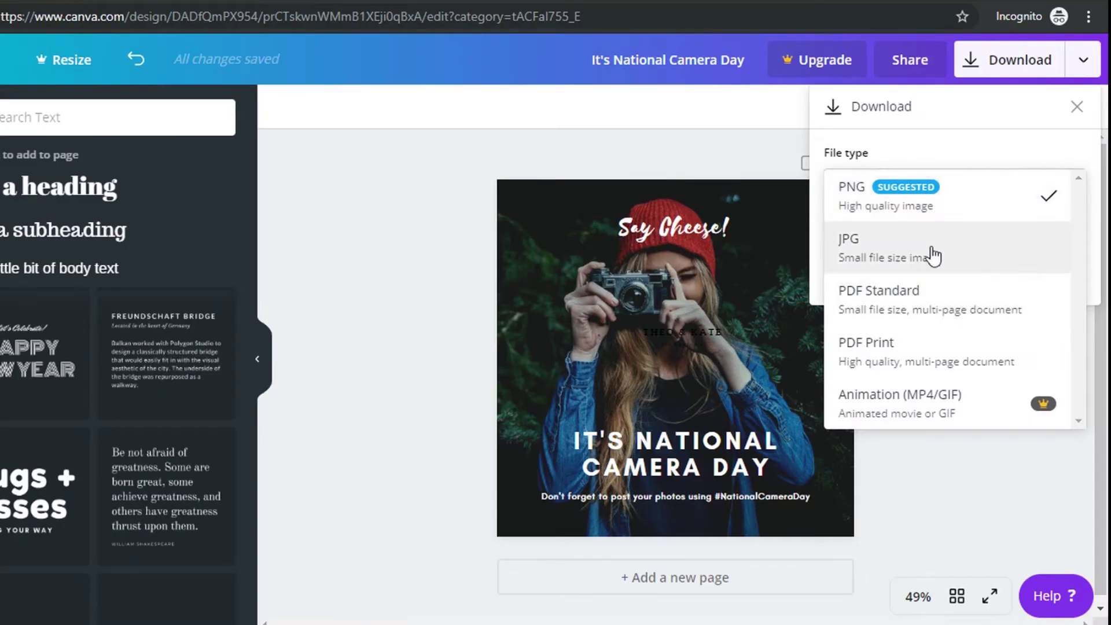
pyautogui.click(931, 251)
pyautogui.click(973, 250)
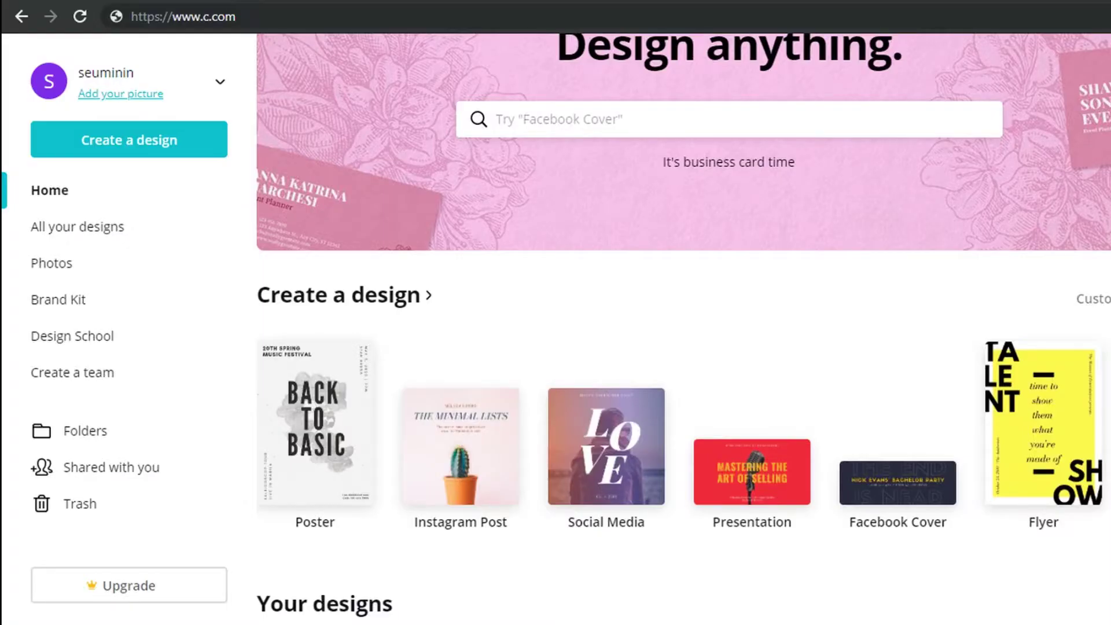
# Scroll up Canva's home page to view the Create a design types.
pyautogui.scroll(2, 683, 361)
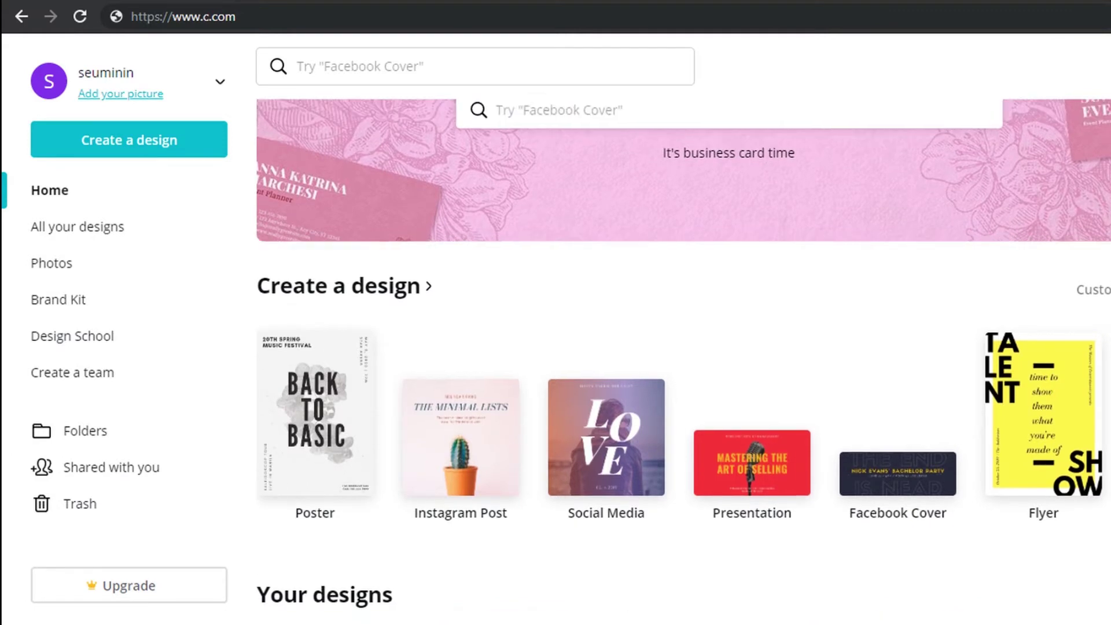
pyautogui.scroll(3, 683, 361)
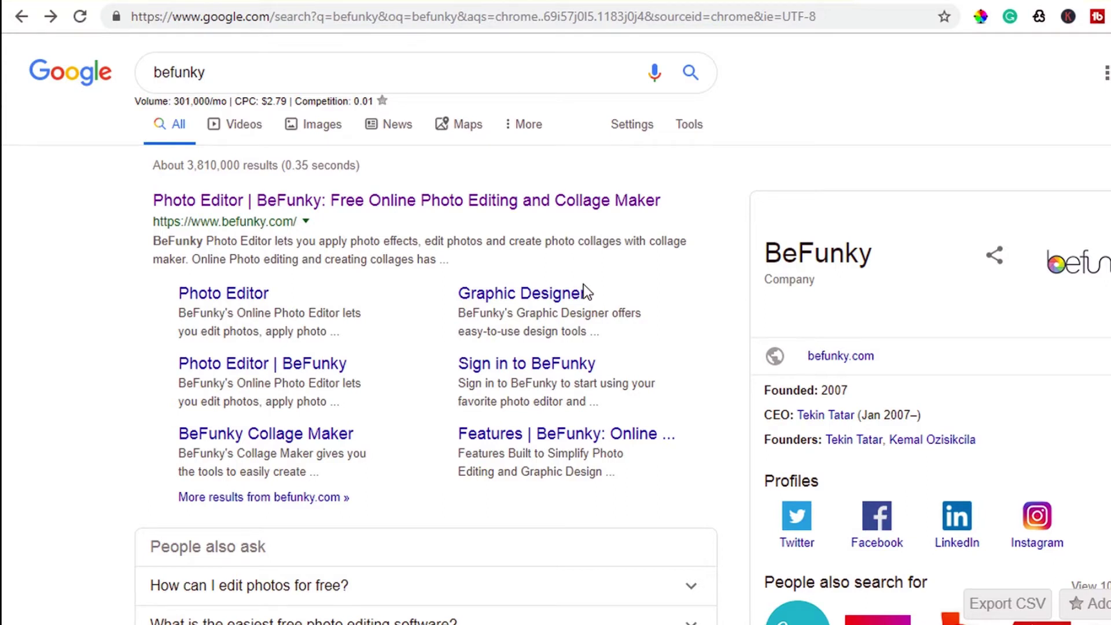
# Open the BeFunky site from the search results and start a new Edit a Photo session.
pyautogui.click(561, 200)
pyautogui.scroll(-2, 562, 231)
pyautogui.scroll(-5, 562, 231)
pyautogui.scroll(-5, 556, 347)
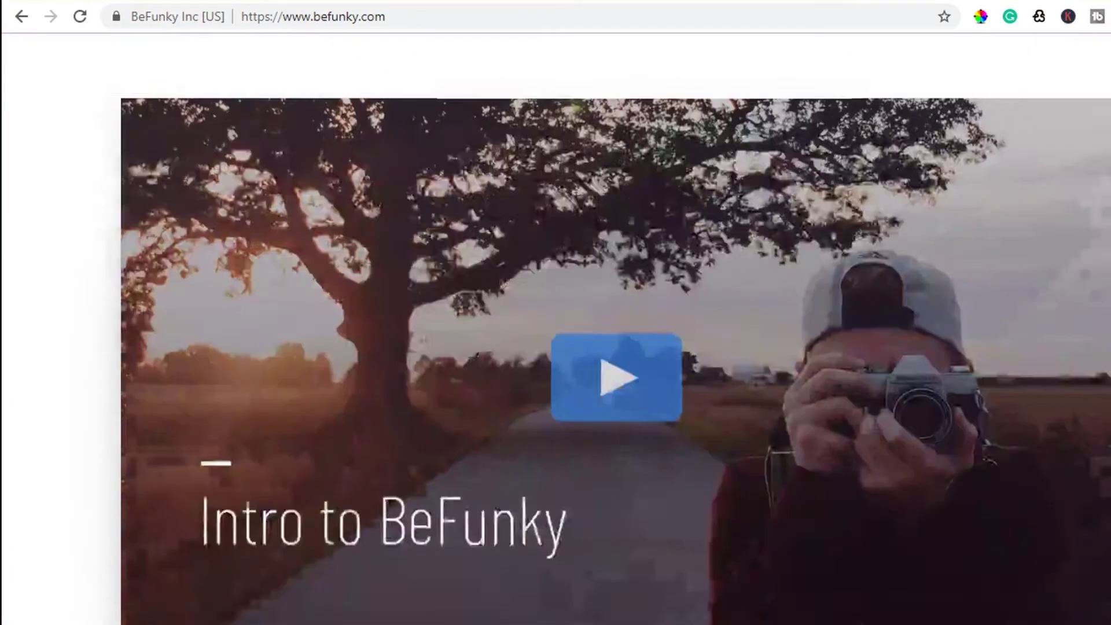
pyautogui.scroll(-10, 556, 347)
pyautogui.press('Home')
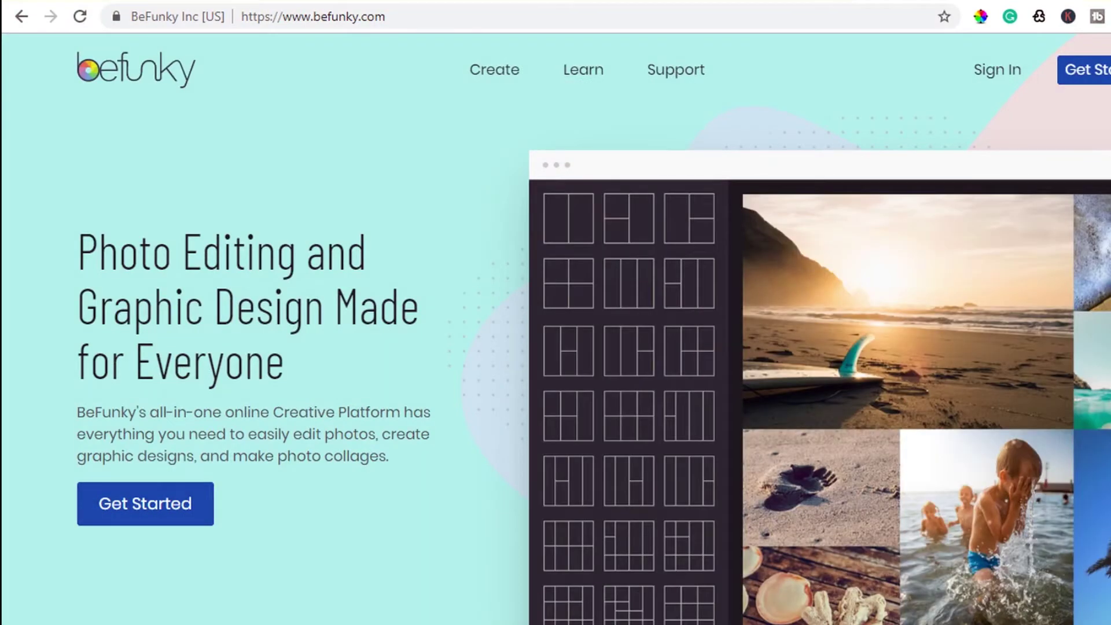
pyautogui.click(1083, 70)
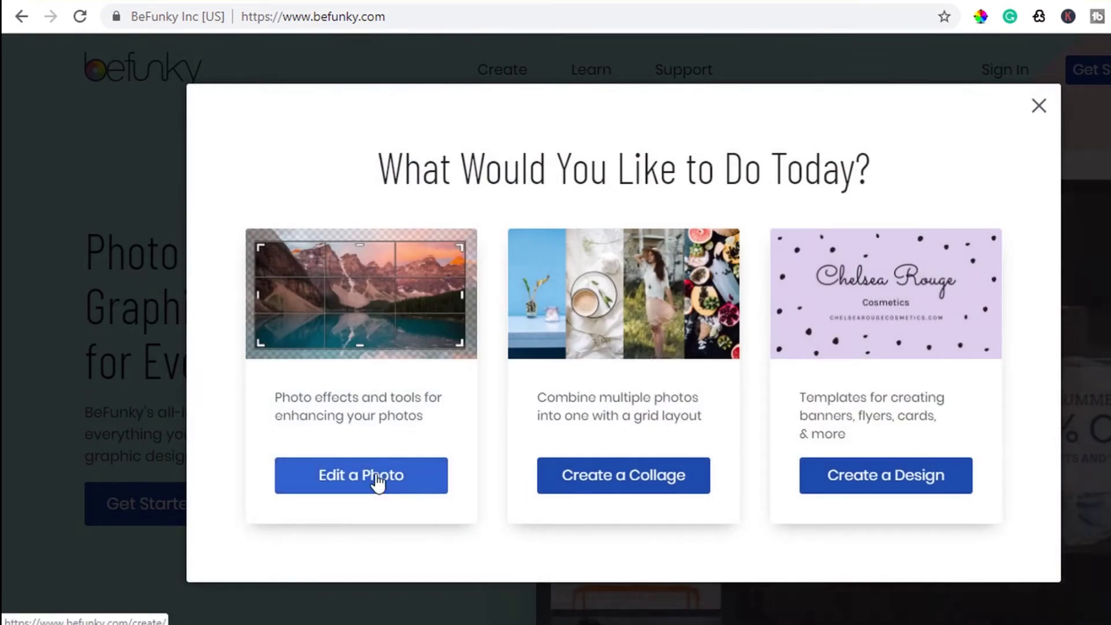
pyautogui.click(970, 476)
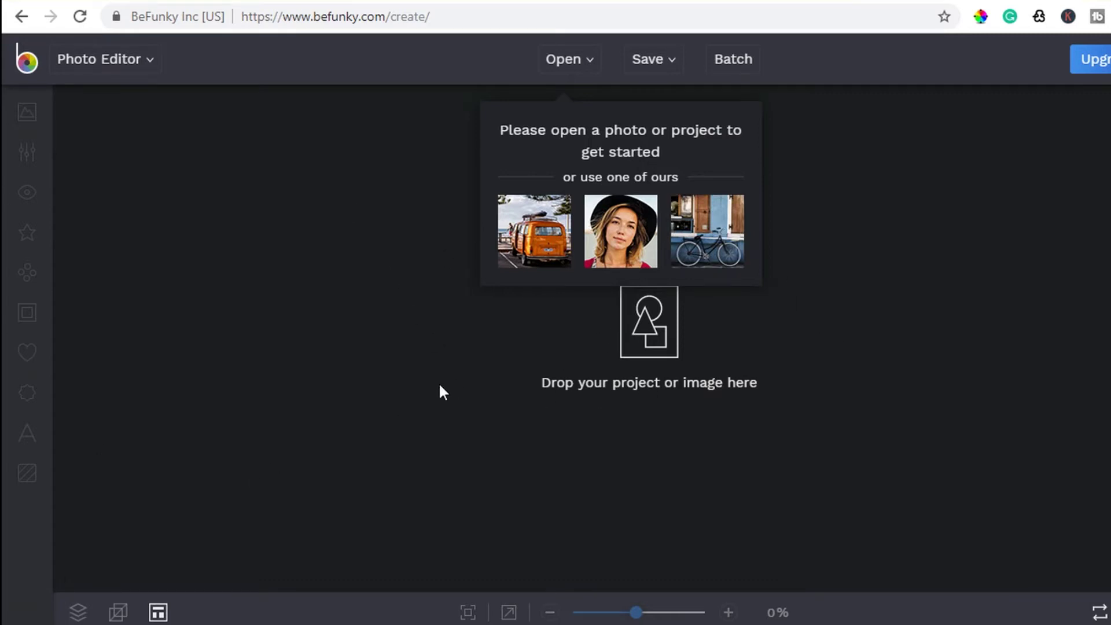
# Load the orange van sample photo and shift its Color hue to 32° so the van turns yellow.
pyautogui.click(580, 69)
pyautogui.moveTo(576, 125)
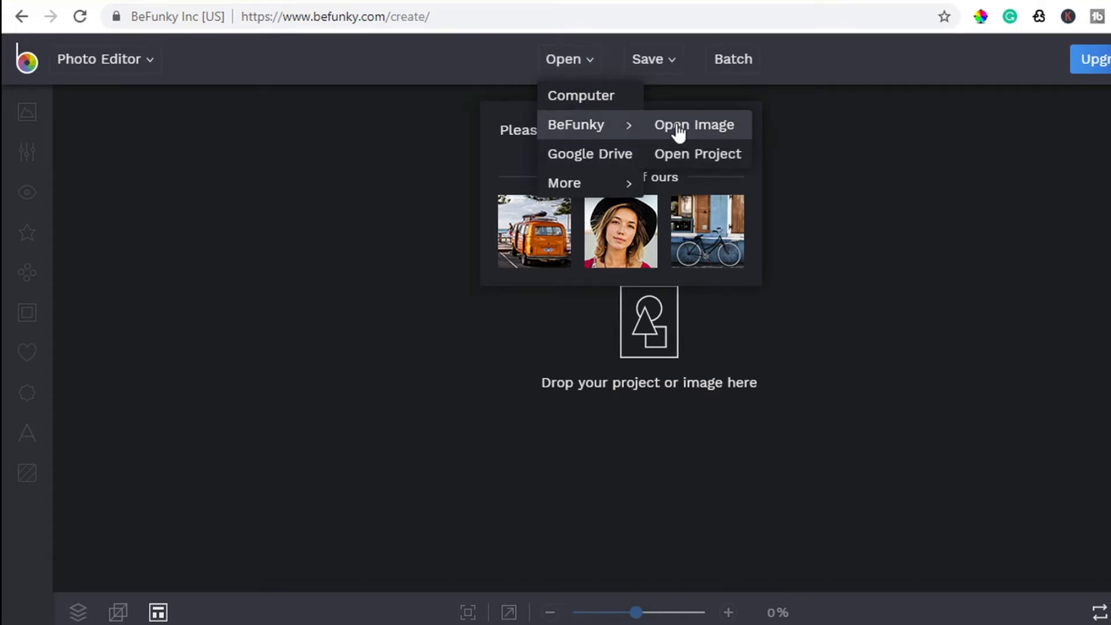
pyautogui.click(679, 129)
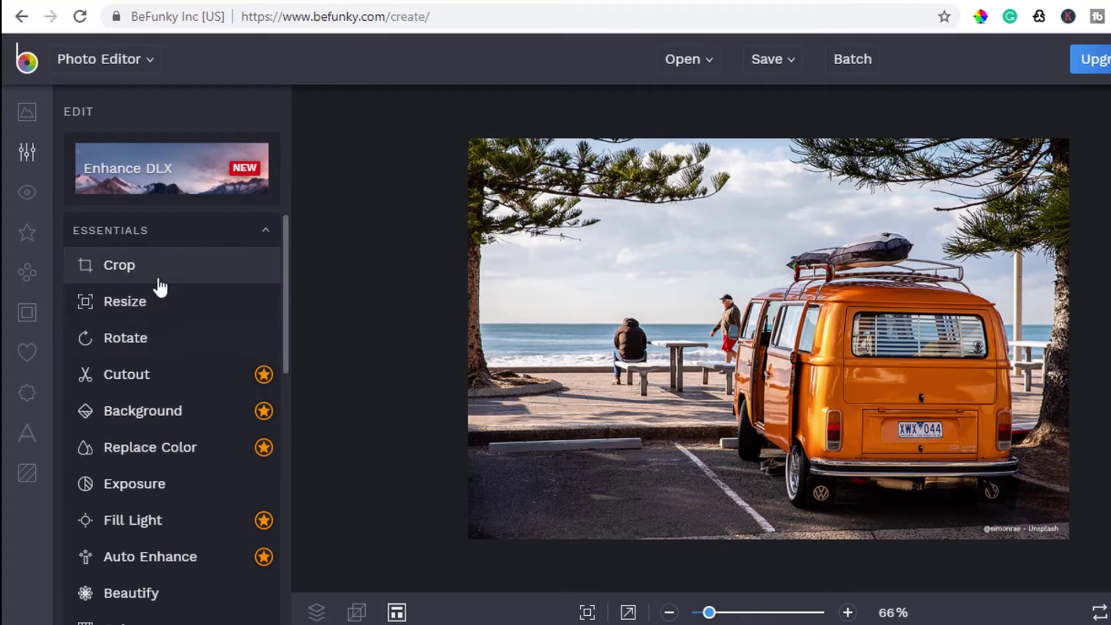
pyautogui.moveTo(286, 319); pyautogui.dragTo(291, 398)
pyautogui.click(95, 431)
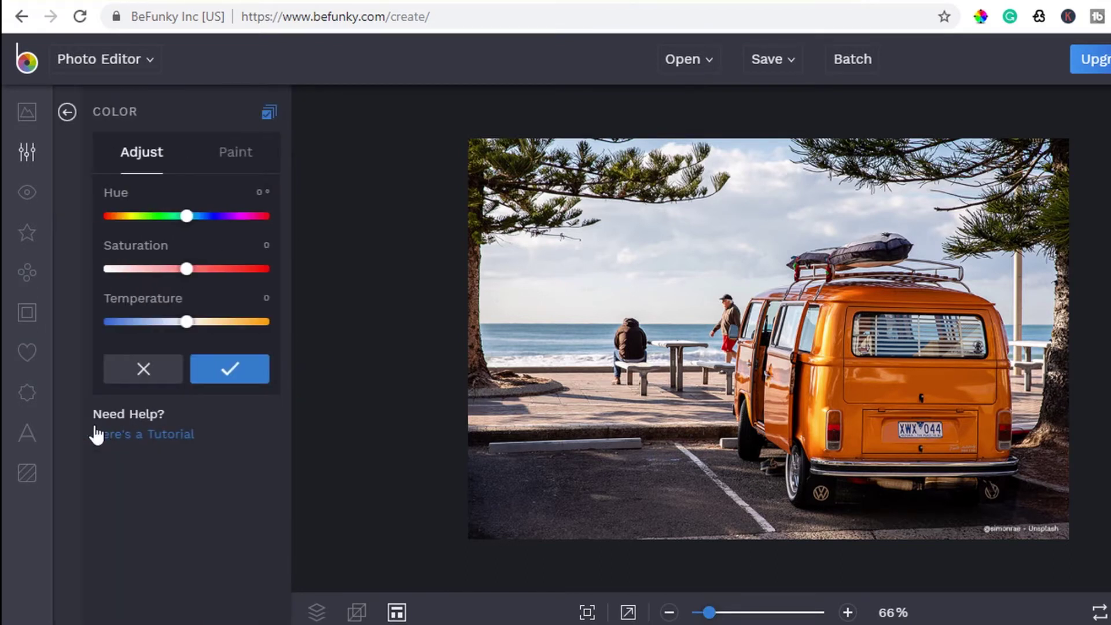
pyautogui.moveTo(186, 223)
pyautogui.mouseDown()
pyautogui.moveTo(174, 225)
pyautogui.moveTo(191, 223)
pyautogui.mouseUp()
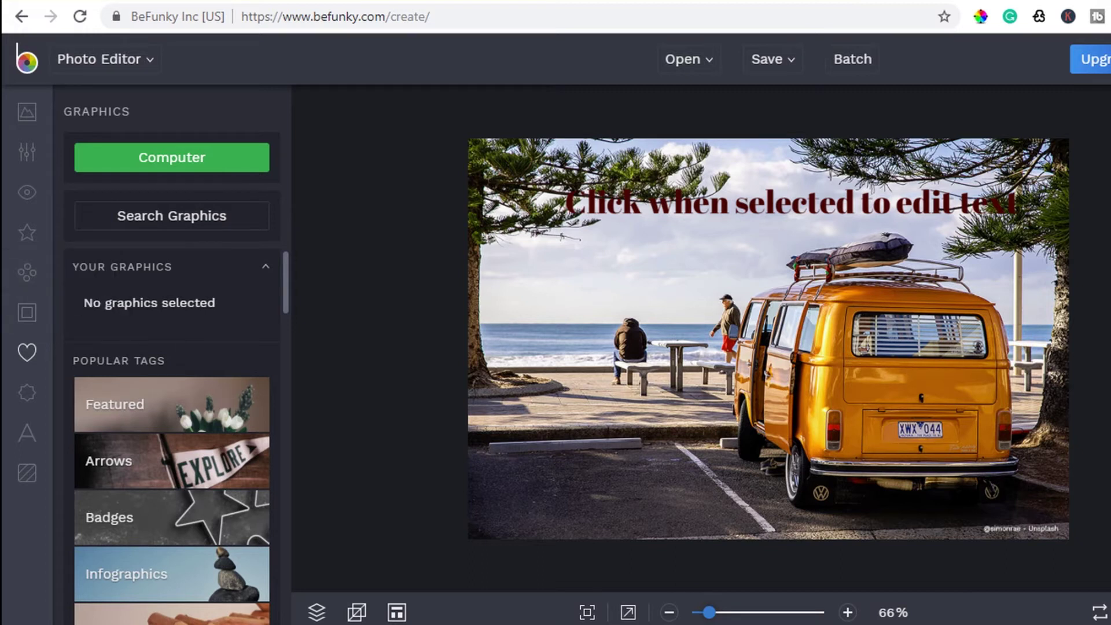
# Zoom the photo view to 74% and move the title text slightly higher.
pyautogui.moveTo(707, 612); pyautogui.dragTo(713, 613)
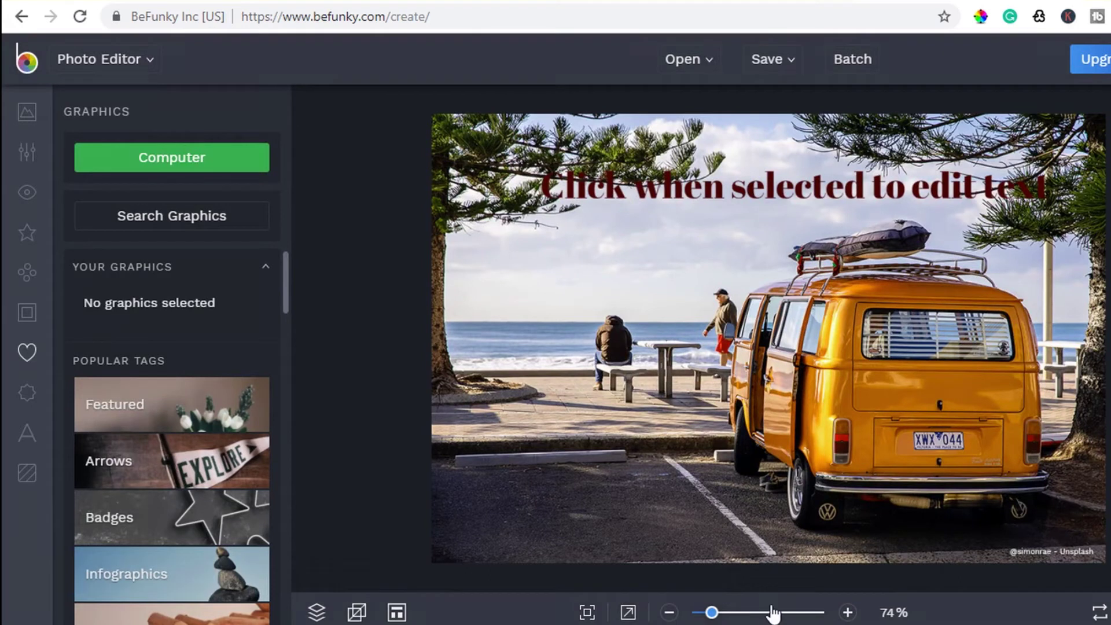
pyautogui.moveTo(724, 203); pyautogui.dragTo(700, 189)
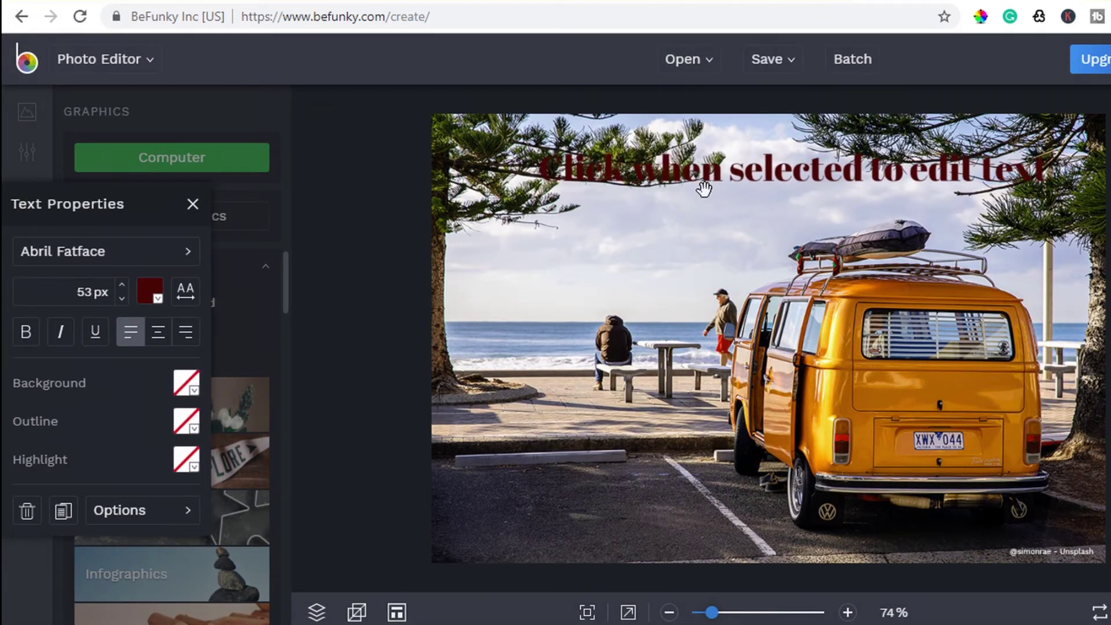
pyautogui.click(193, 204)
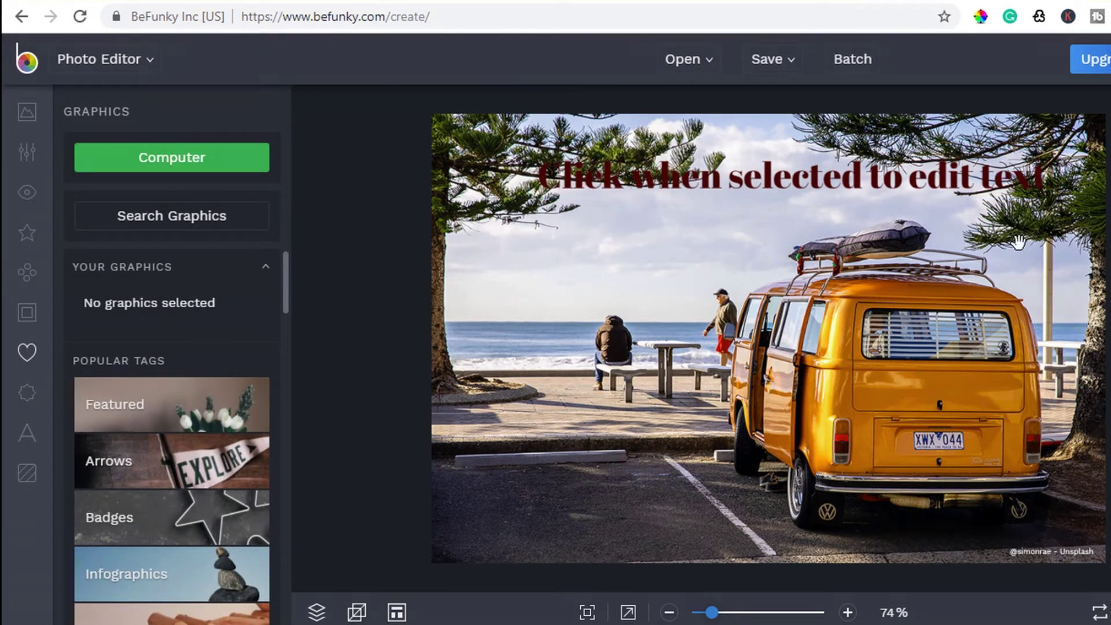
# Prepare a Save to Computer download of the photo in JPG format.
pyautogui.click(769, 60)
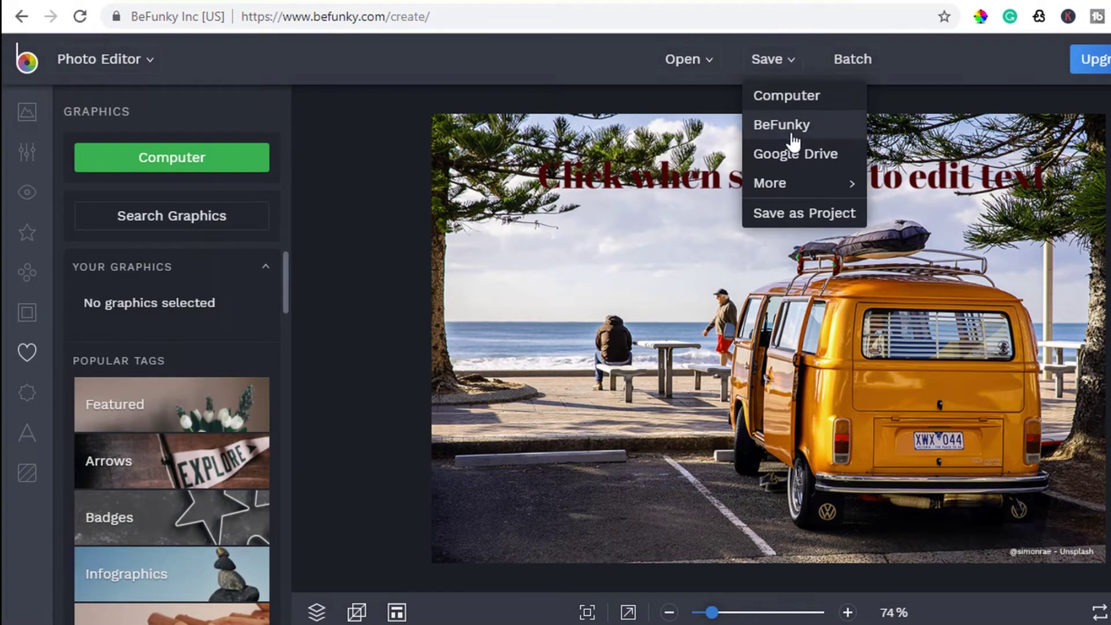
pyautogui.click(787, 96)
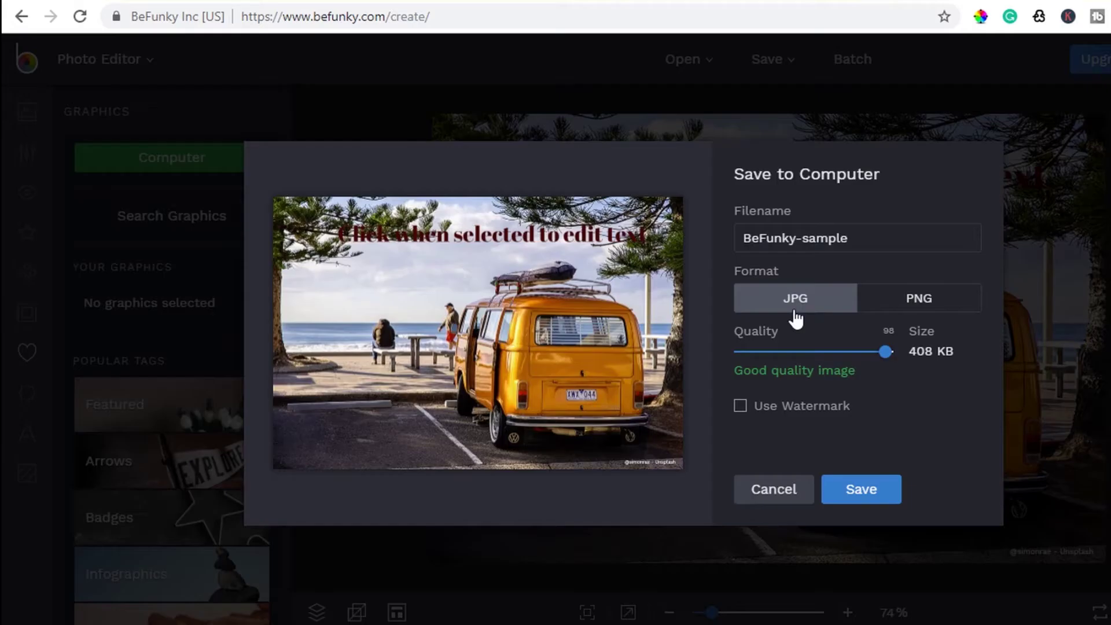
pyautogui.click(907, 307)
pyautogui.click(826, 308)
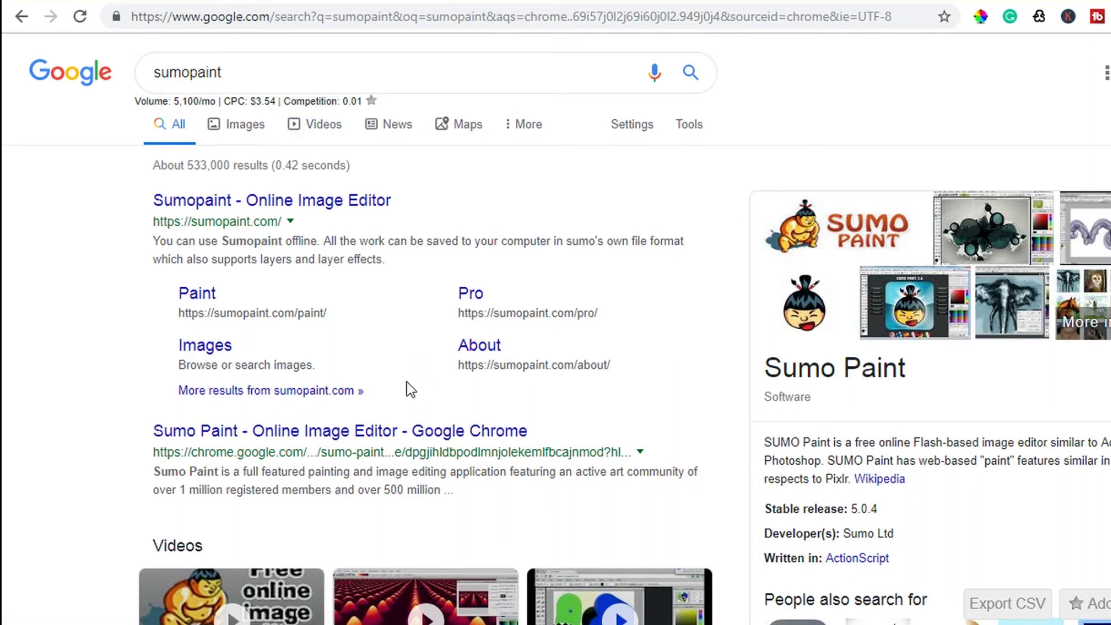
# Open the Sumopaint site, scroll to its blank Untitled editor canvas, and select the Lasso tool.
pyautogui.click(384, 212)
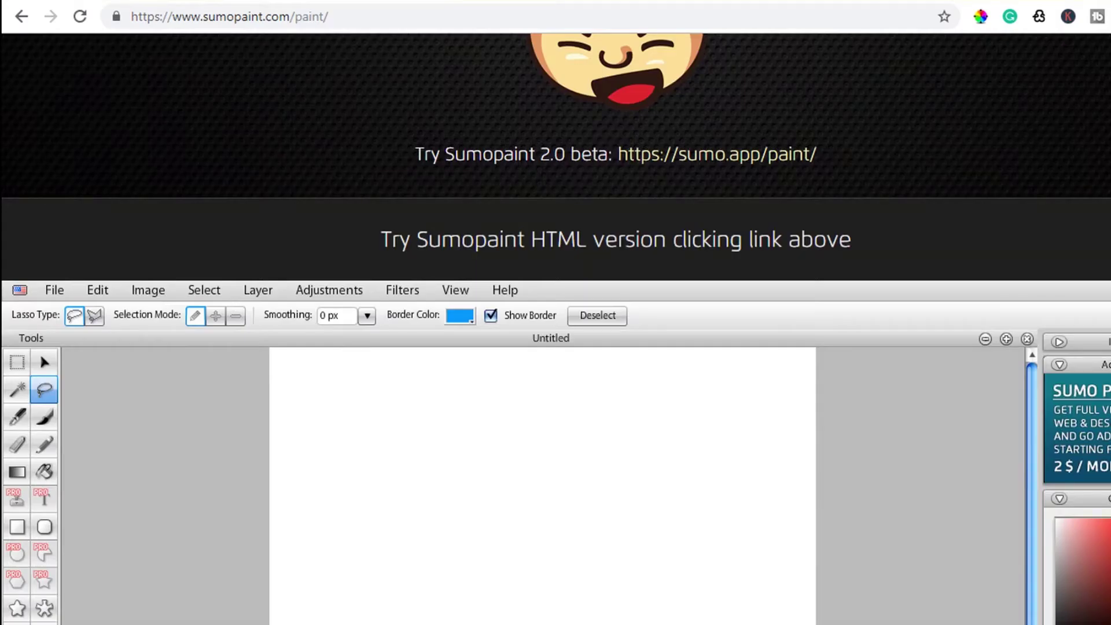
pyautogui.scroll(3, 556, 347)
pyautogui.scroll(-5, 556, 347)
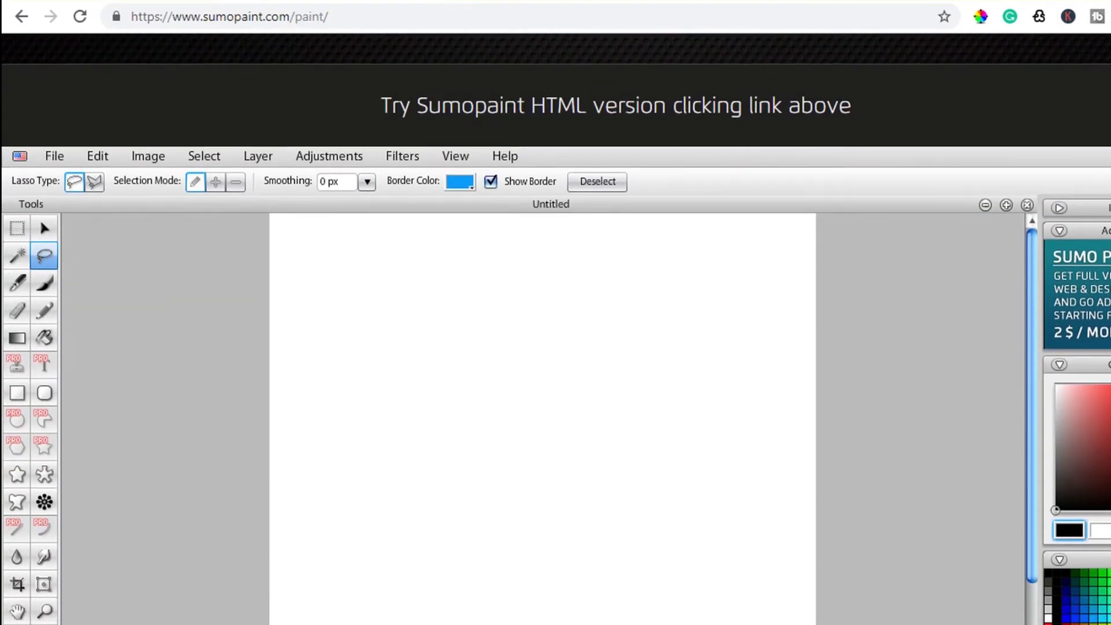
pyautogui.scroll(-1, 39, 177)
pyautogui.scroll(-1, 38, 152)
pyautogui.click(39, 152)
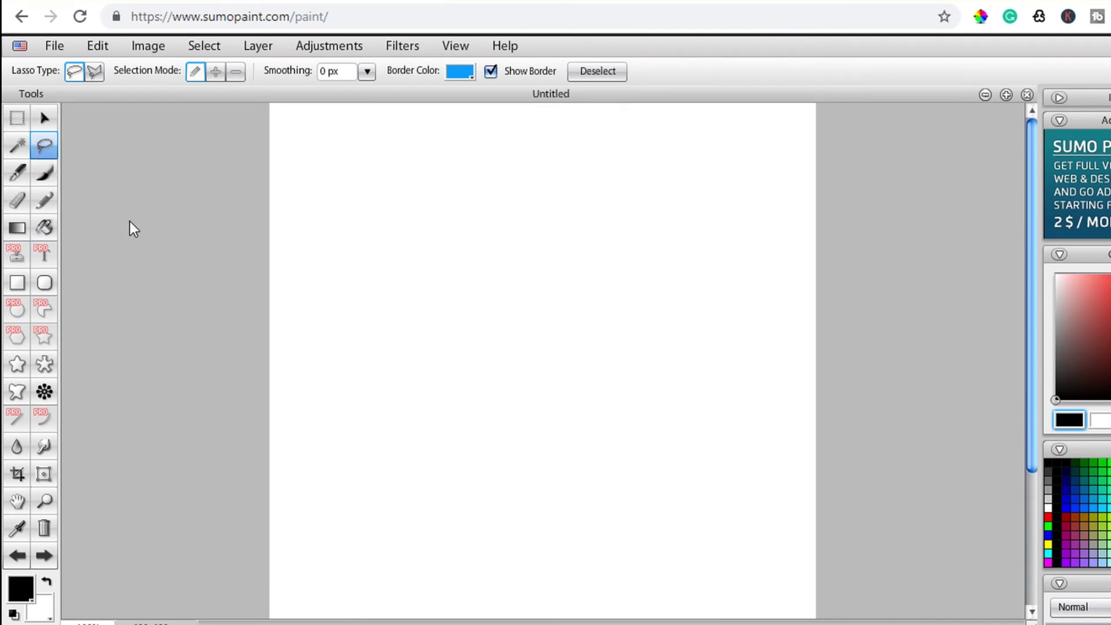
# Paint with the yin-yang brush, trace and clear a lasso selection, and bring up File to save.
pyautogui.click(44, 173)
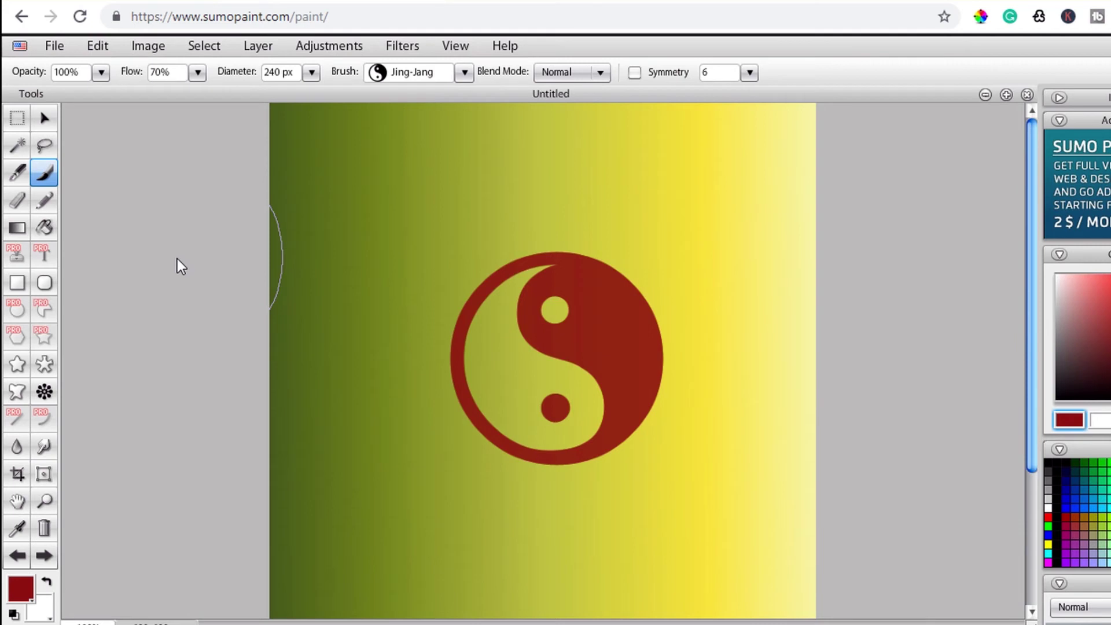
pyautogui.click(44, 145)
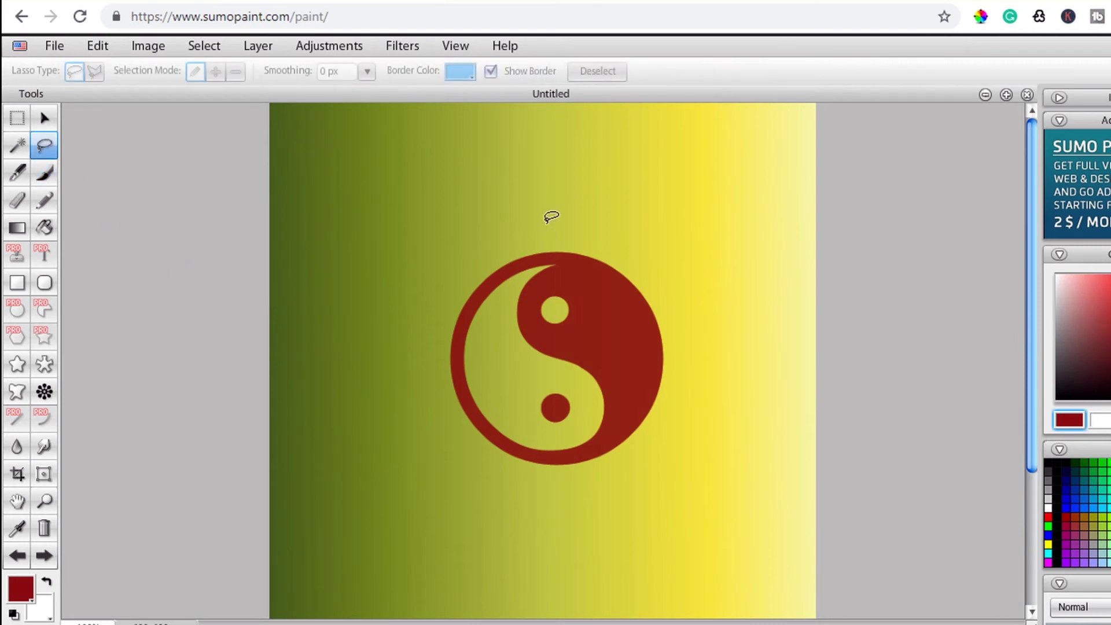
pyautogui.moveTo(533, 168); pyautogui.dragTo(449, 228)
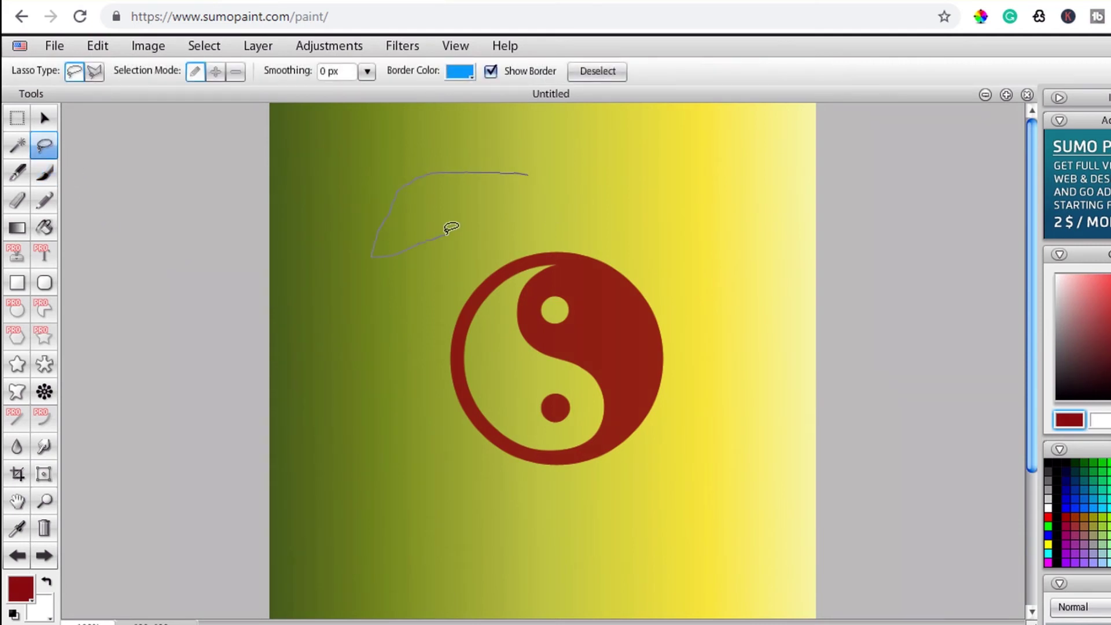
pyautogui.press('v')
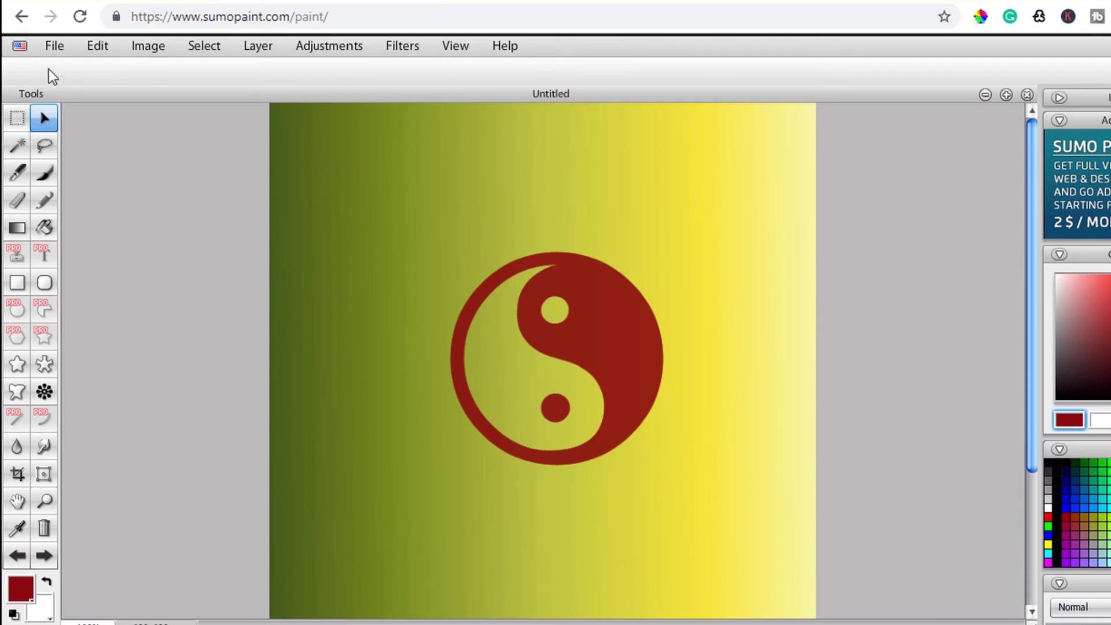
pyautogui.click(56, 48)
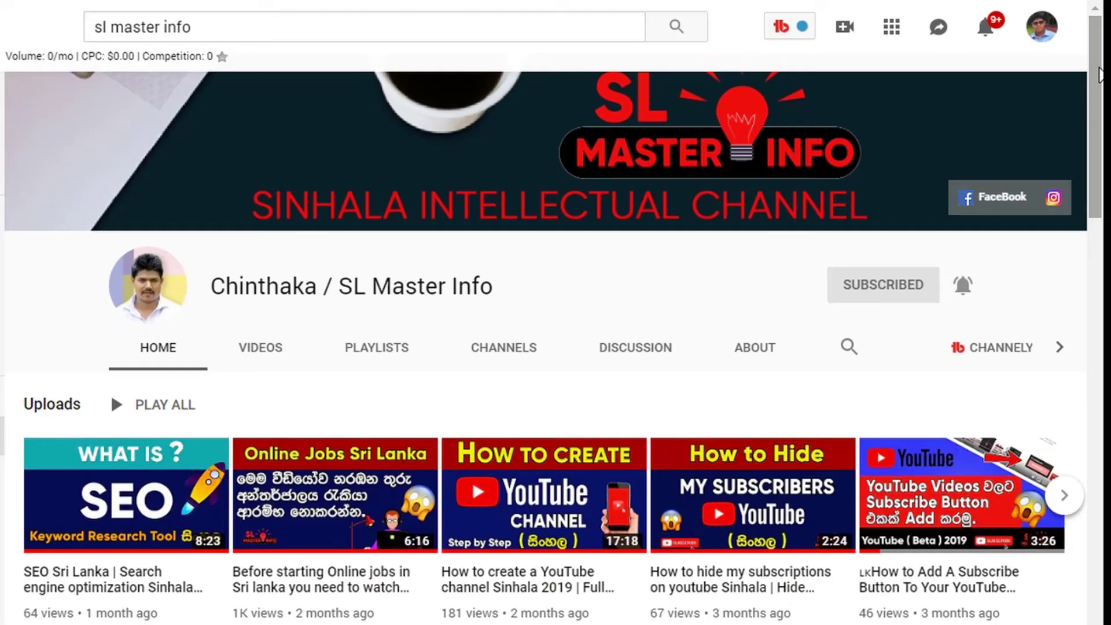
# Scroll down the SL Master Info channel page to view its popular uploads.
pyautogui.moveTo(1102, 75); pyautogui.dragTo(1103, 221)
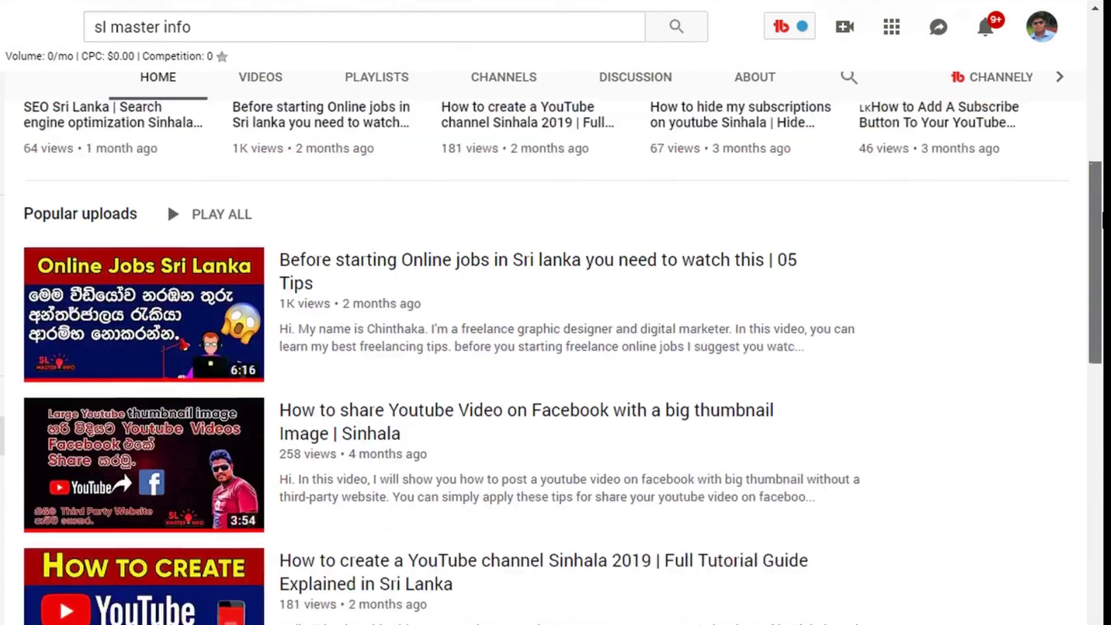
pyautogui.moveTo(1103, 222); pyautogui.dragTo(1103, 255)
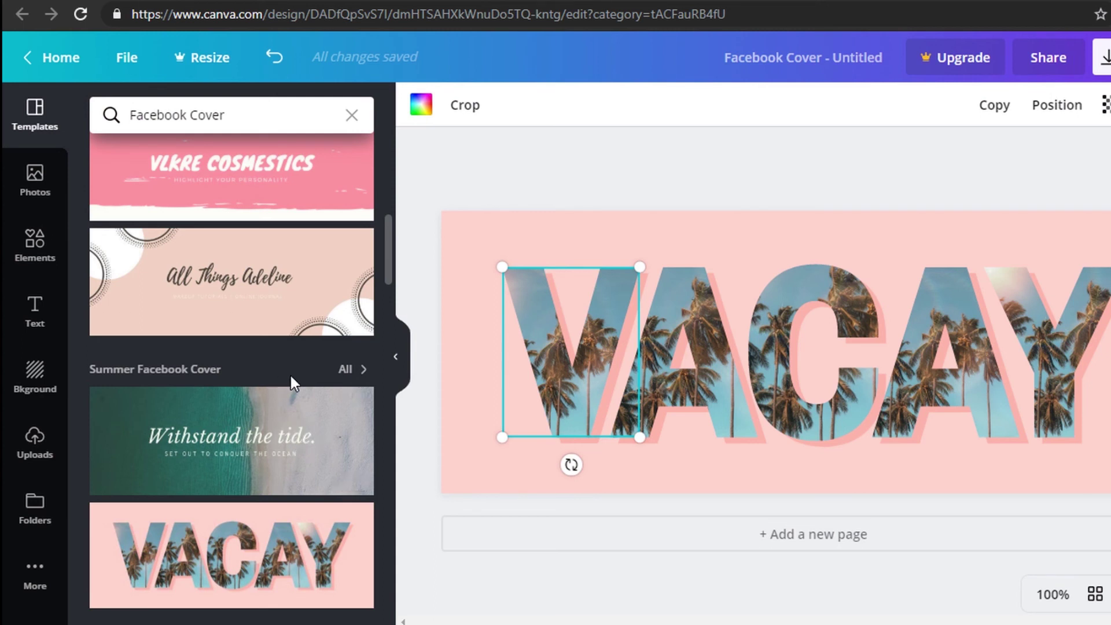
# Scroll Templates to the Makeup Facebook Cover group and apply its dark makeup-brush template.
pyautogui.scroll(-10, 293, 377)
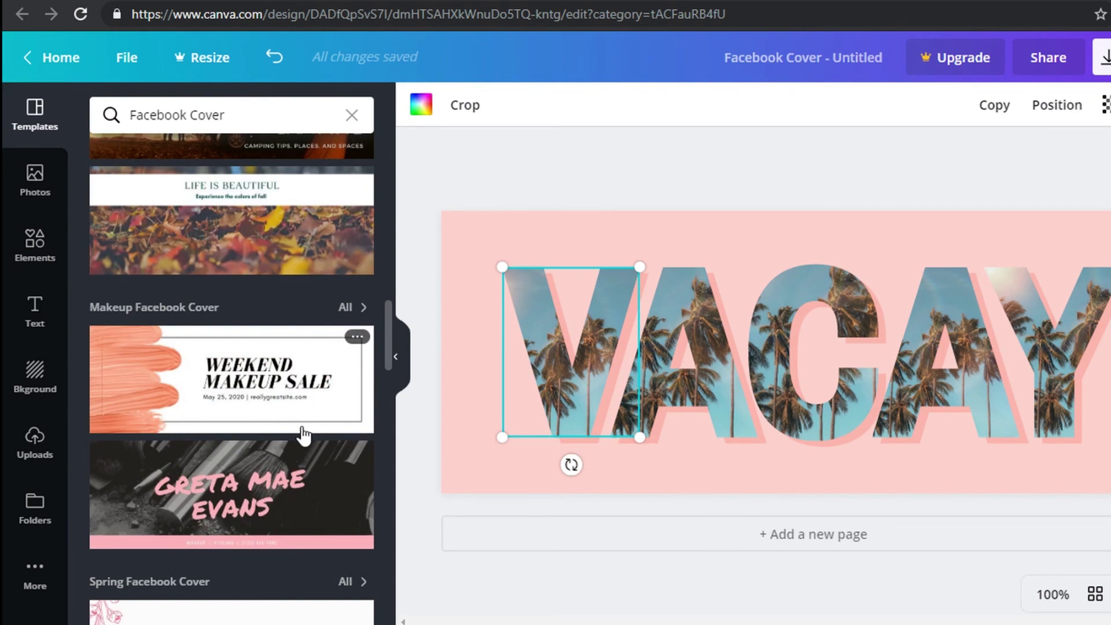
pyautogui.click(274, 508)
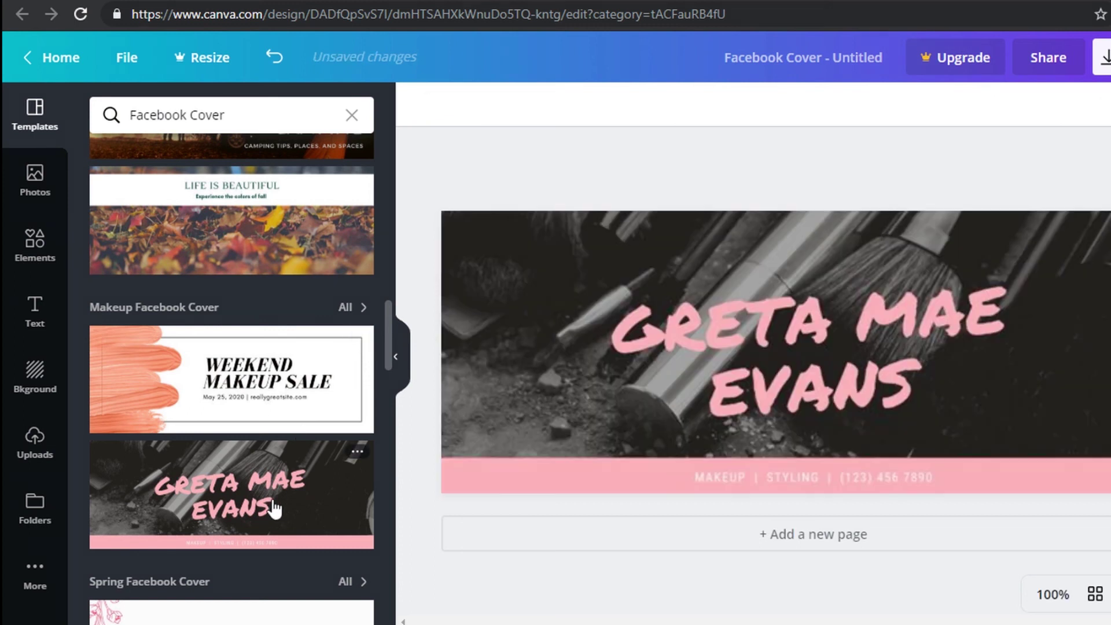